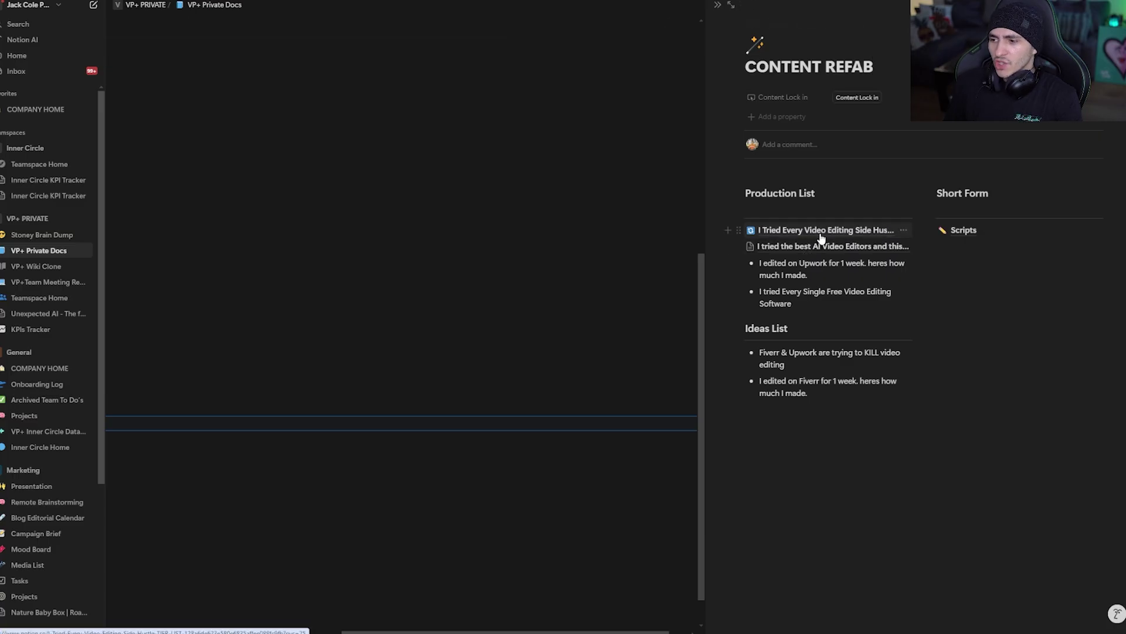
# - Open the video editing side hustle script page in Notion and expand it to full view
pyautogui.click(820, 230)
pyautogui.click(731, 4)
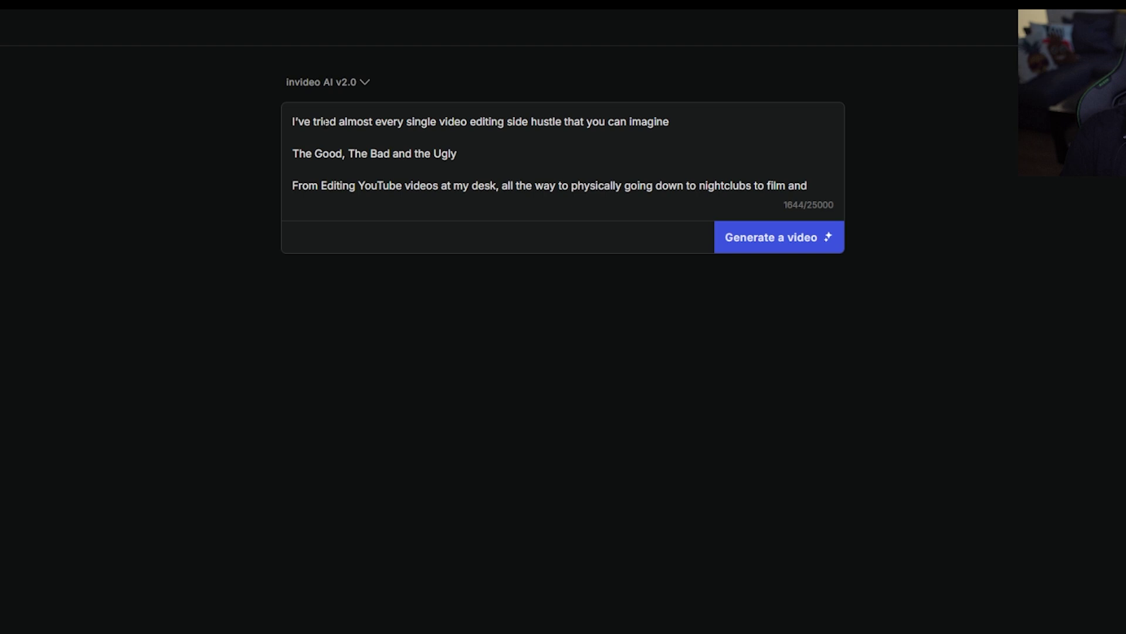
# - Add 'English, YouTube video HYPE HOOK - Retention optimized' as the prompt's first line and generate the video
pyautogui.click(297, 118)
pyautogui.press('BackSpace')
pyautogui.write('English, YouT')
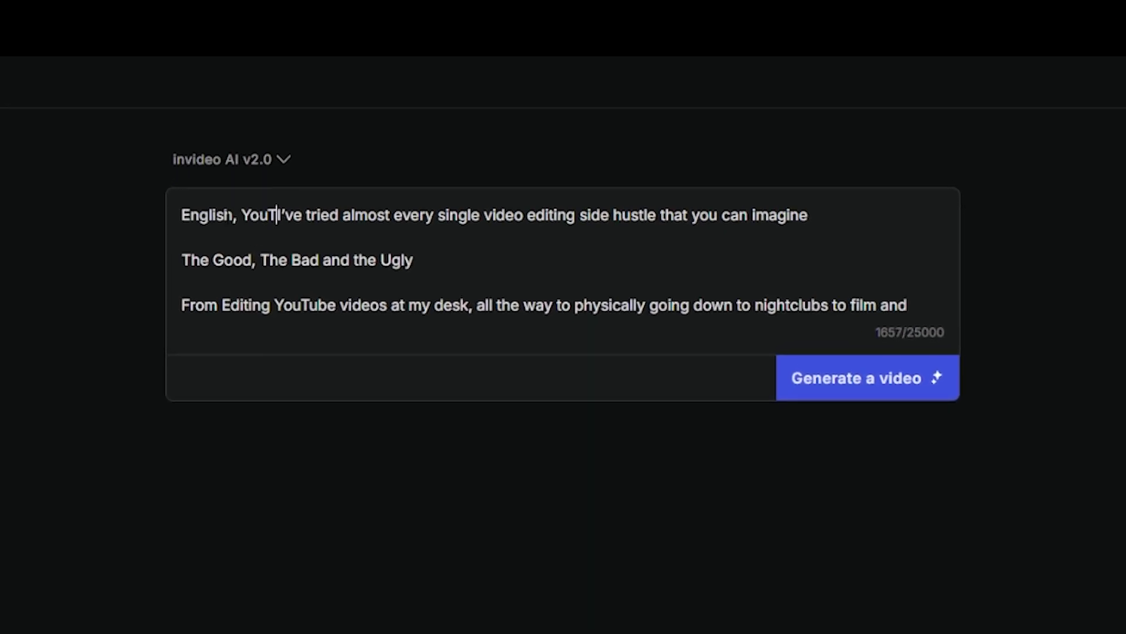
pyautogui.write('ube video HYPE HOOK - Retent')
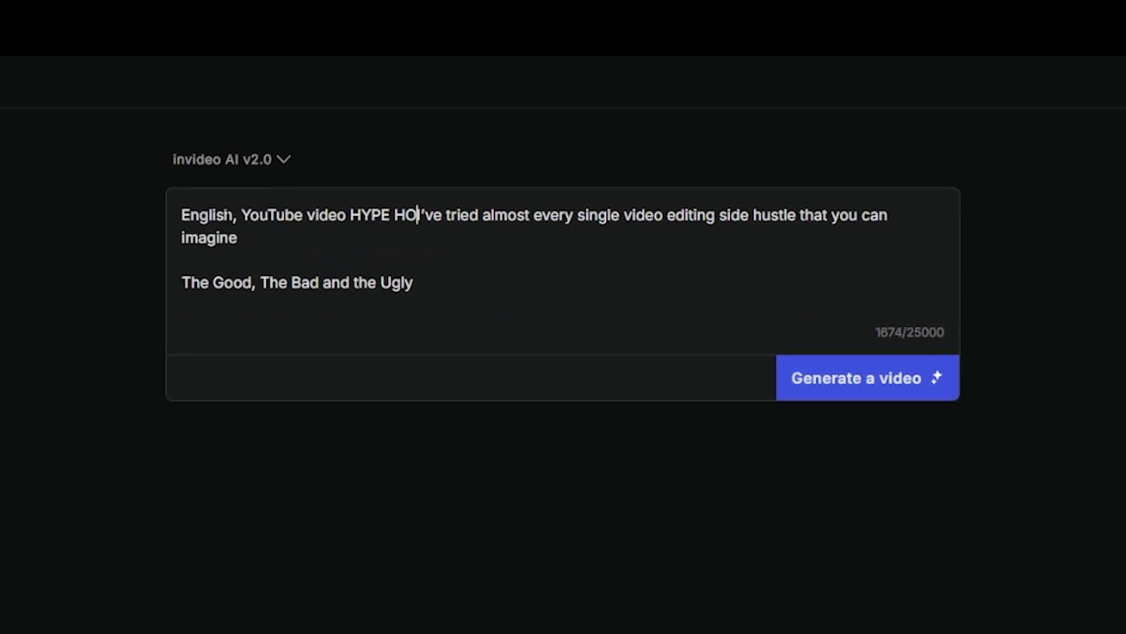
pyautogui.write('ion optimiz')
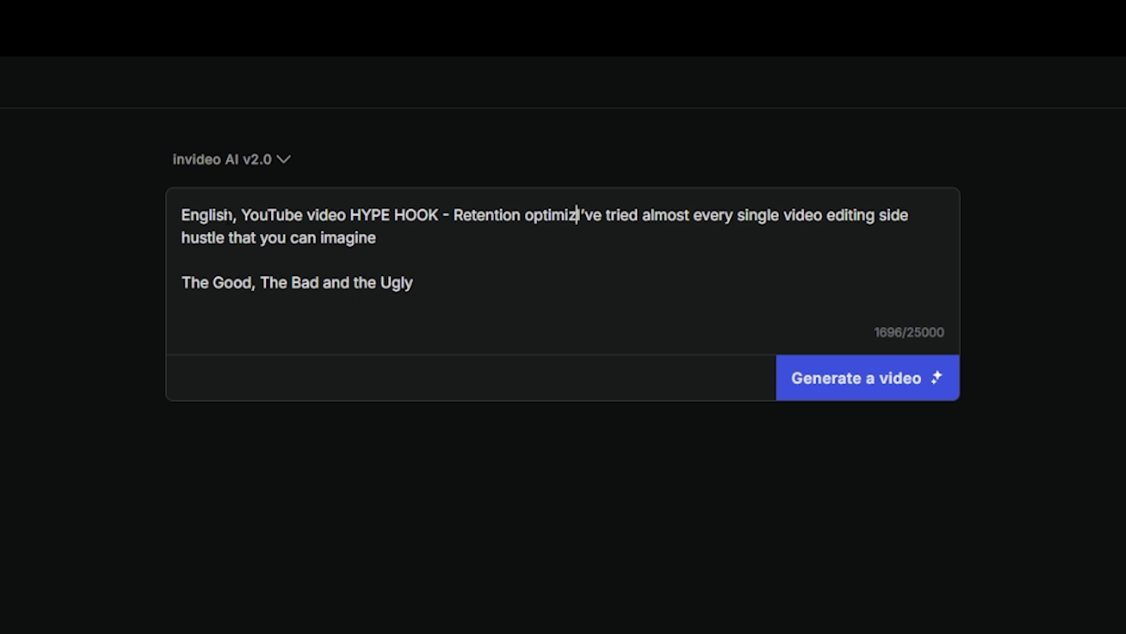
pyautogui.write('ed')
pyautogui.press('Return')
pyautogui.press('Return')
pyautogui.moveTo(595, 214); pyautogui.dragTo(188, 172)
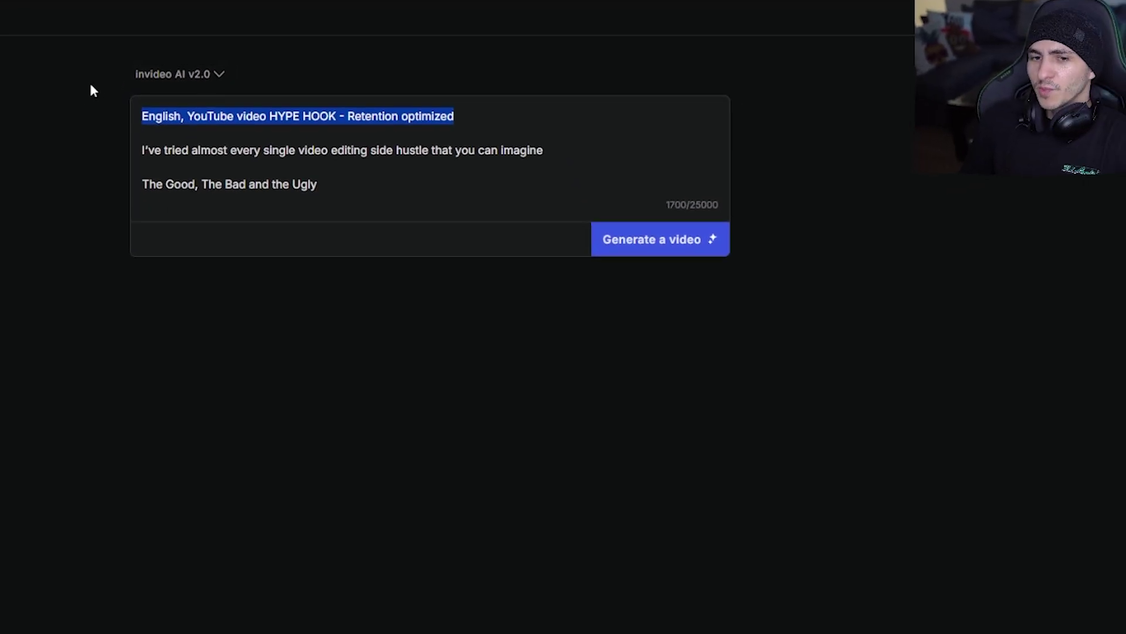
pyautogui.click(653, 235)
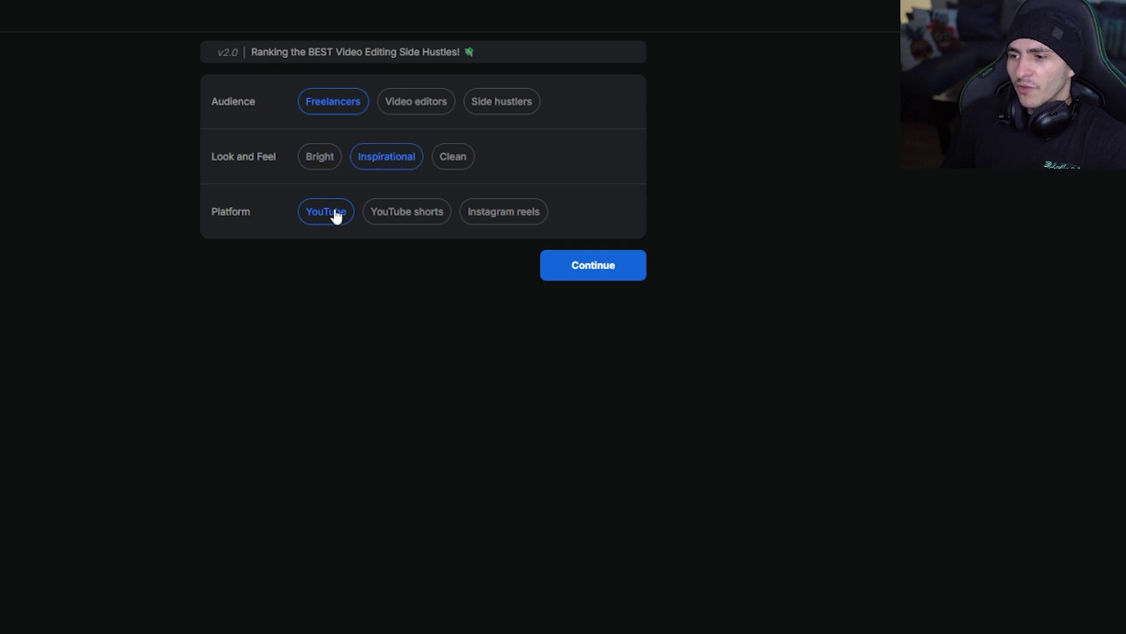
# - Accept the Freelancers audience, Inspirational look and YouTube platform to generate the full video
pyautogui.click(603, 268)
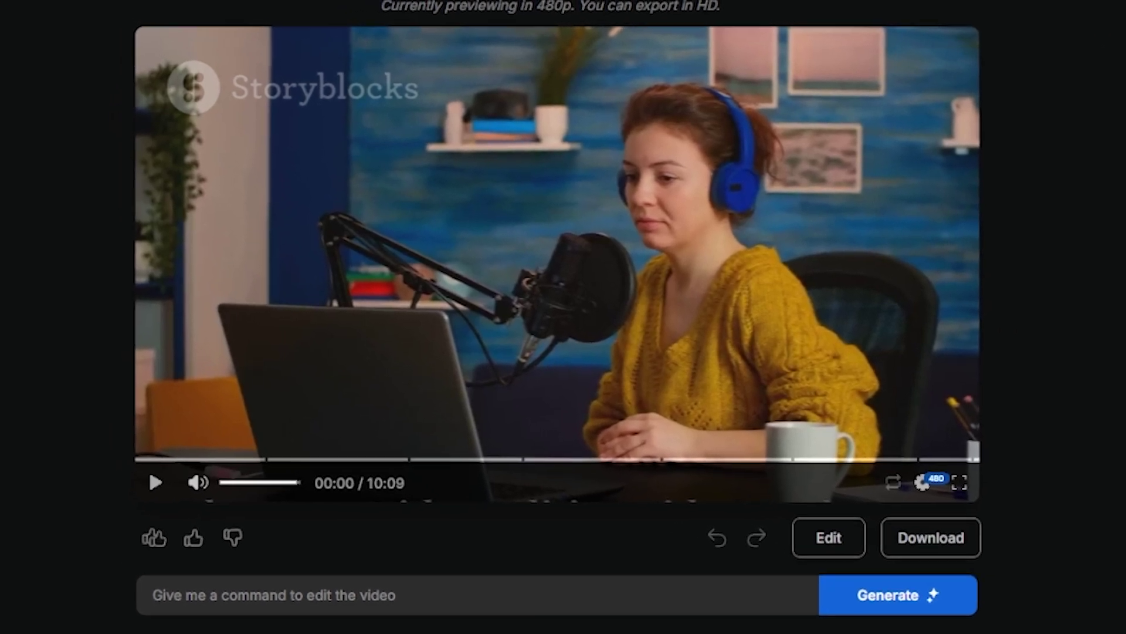
pyautogui.click(149, 467)
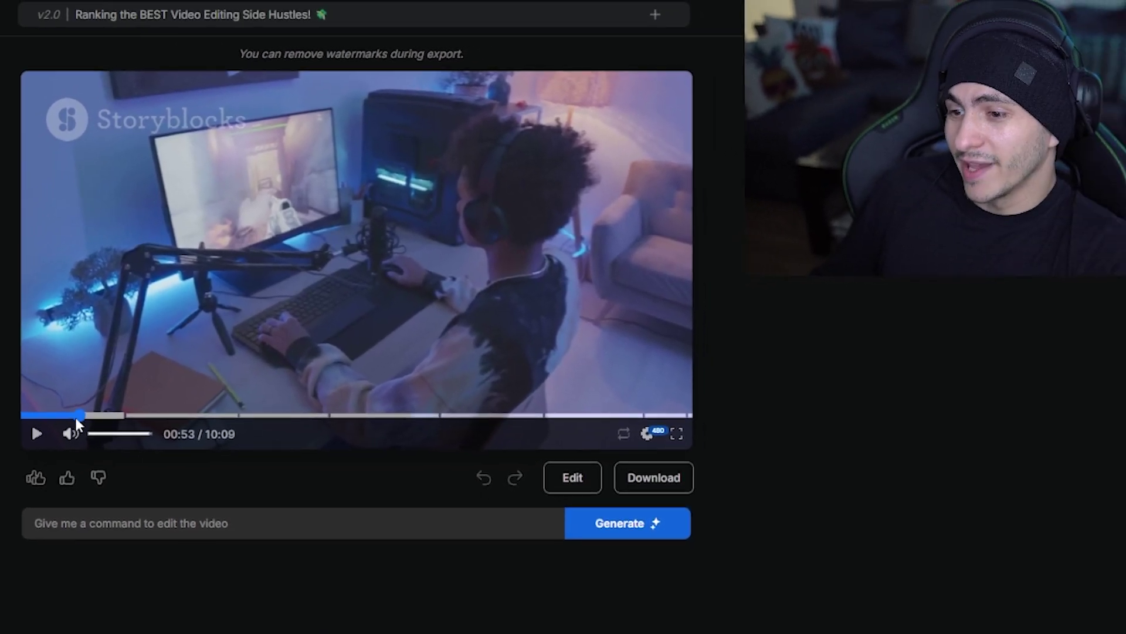
pyautogui.moveTo(75, 417); pyautogui.dragTo(19, 414)
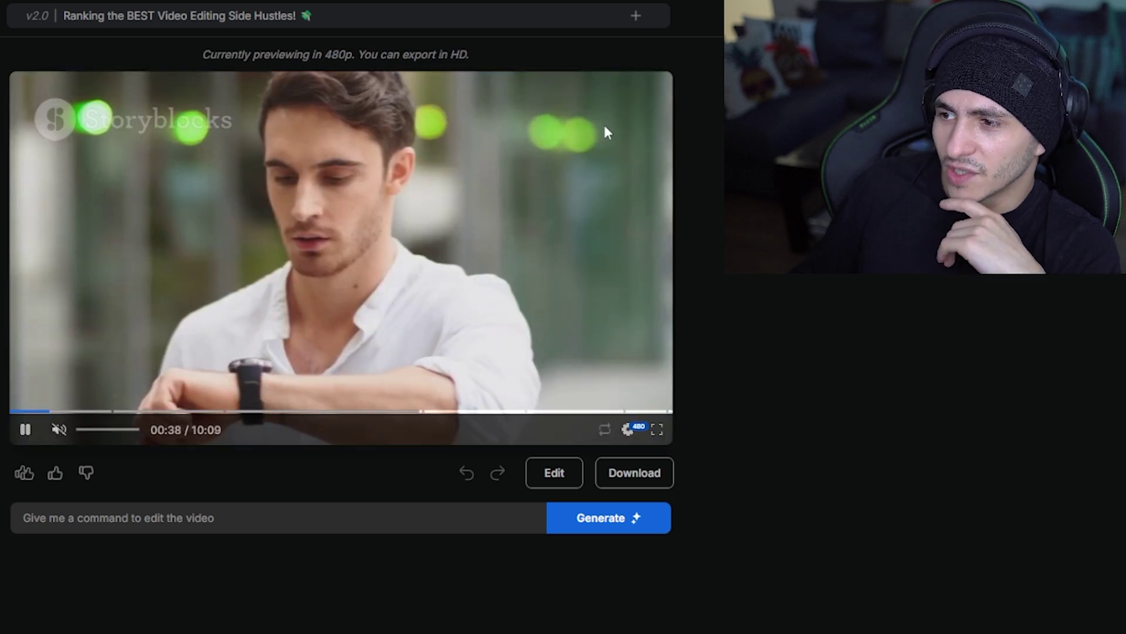
pyautogui.click(30, 410)
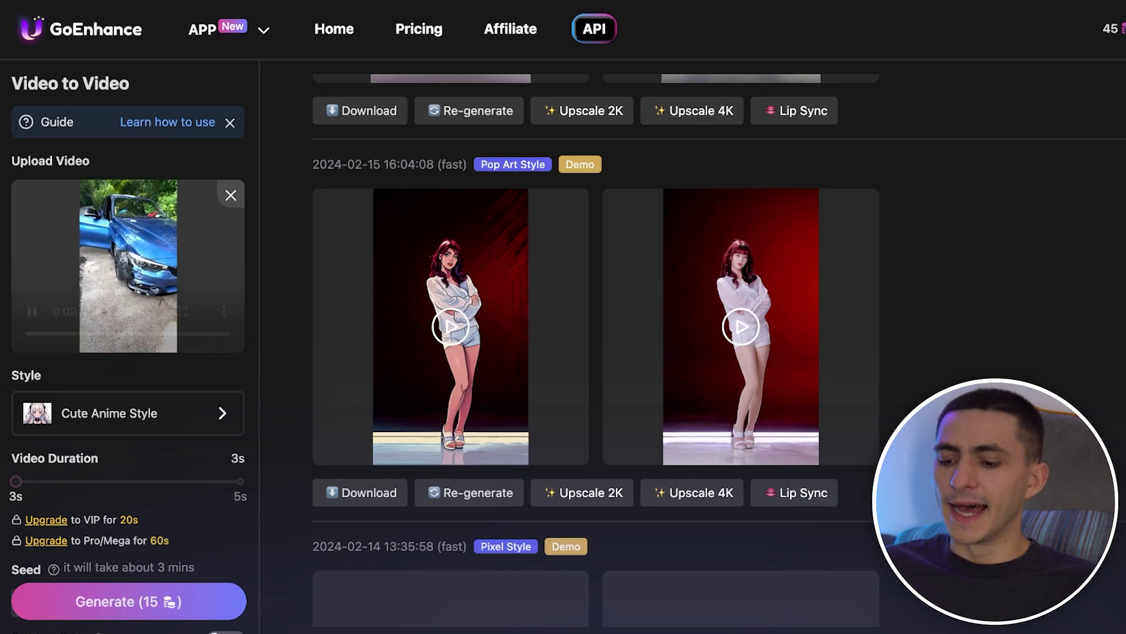
# - Choose Pixar Style from the video style grid for the blue car clip
pyautogui.scroll(-2, 134, 346)
pyautogui.click(117, 337)
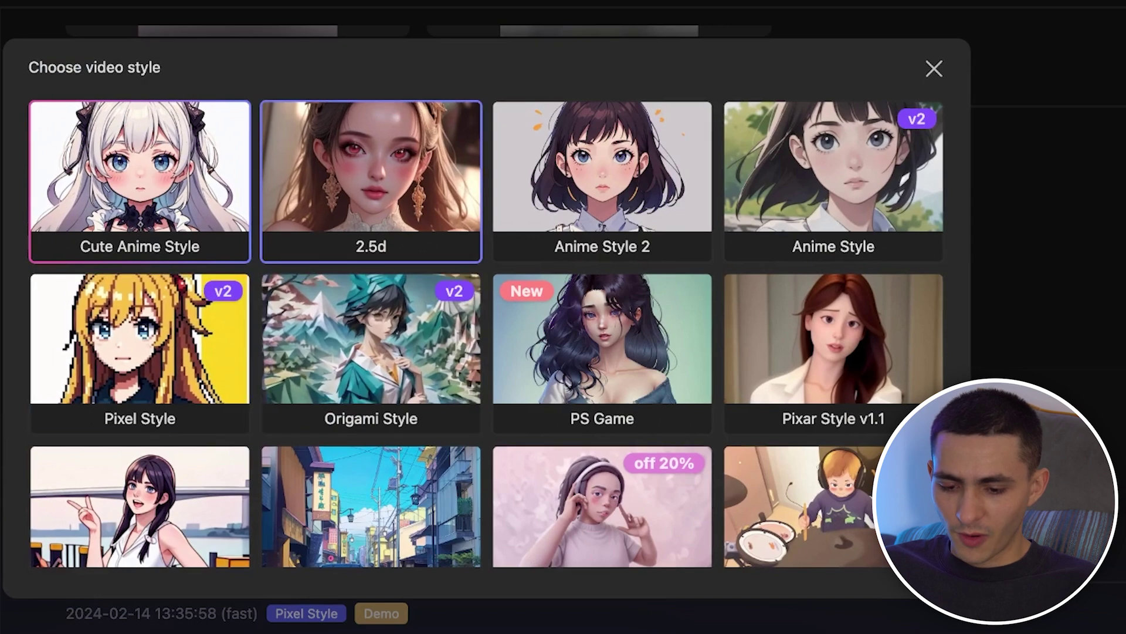
pyautogui.scroll(-1, 833, 352)
pyautogui.scroll(-5, 833, 352)
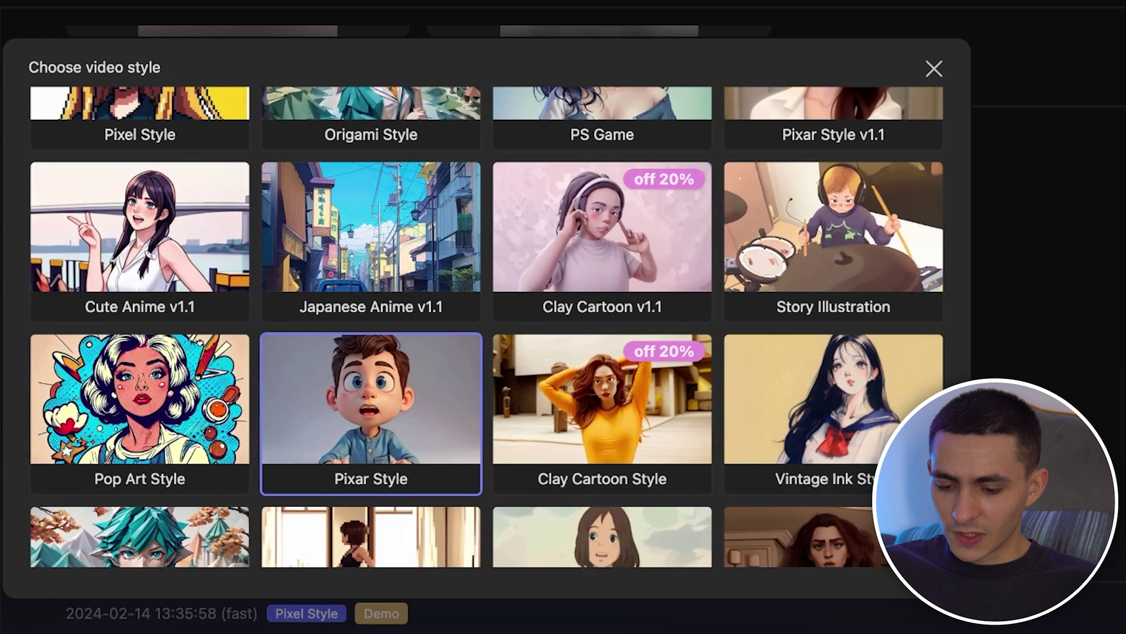
pyautogui.click(371, 413)
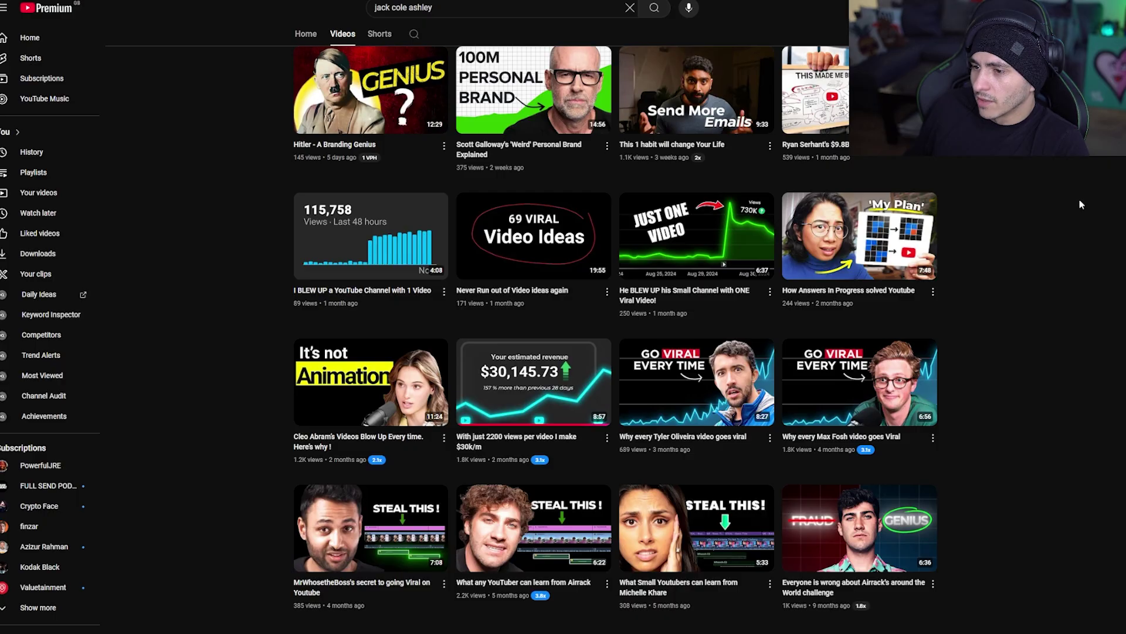
# - Copy the link address of the 'With just 2200 views per video I make $30k/m' video
pyautogui.rightClick(541, 361)
pyautogui.click(609, 460)
pyautogui.scroll(3, 454, 28)
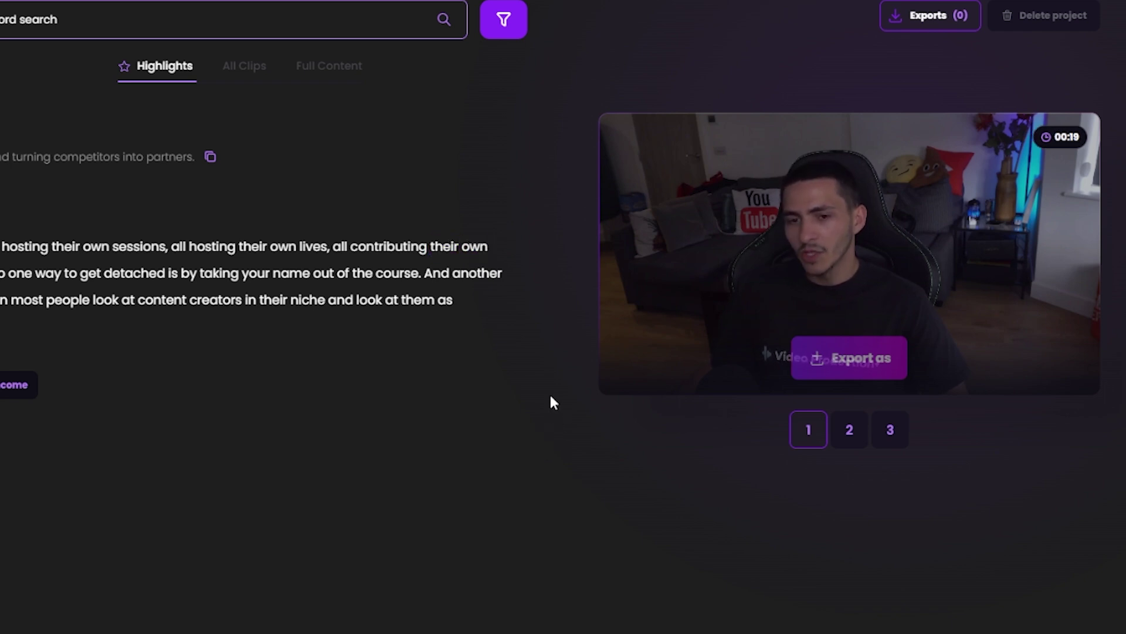
# - Switch from The Power of Mentors highlight to the second highlight clip
pyautogui.moveTo(604, 400)
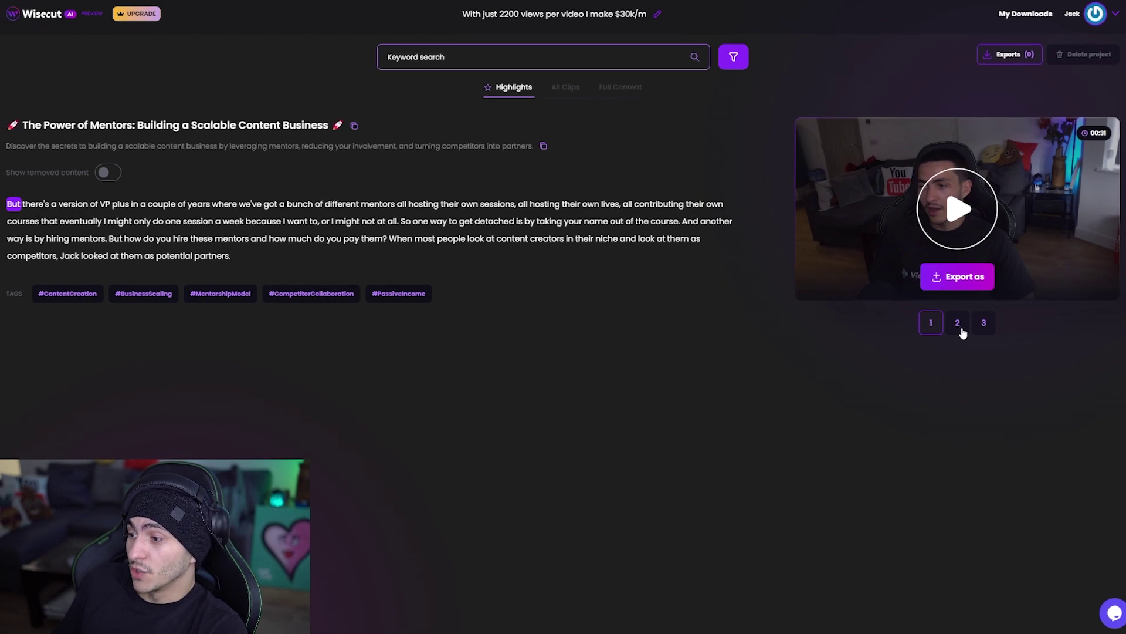
pyautogui.click(958, 324)
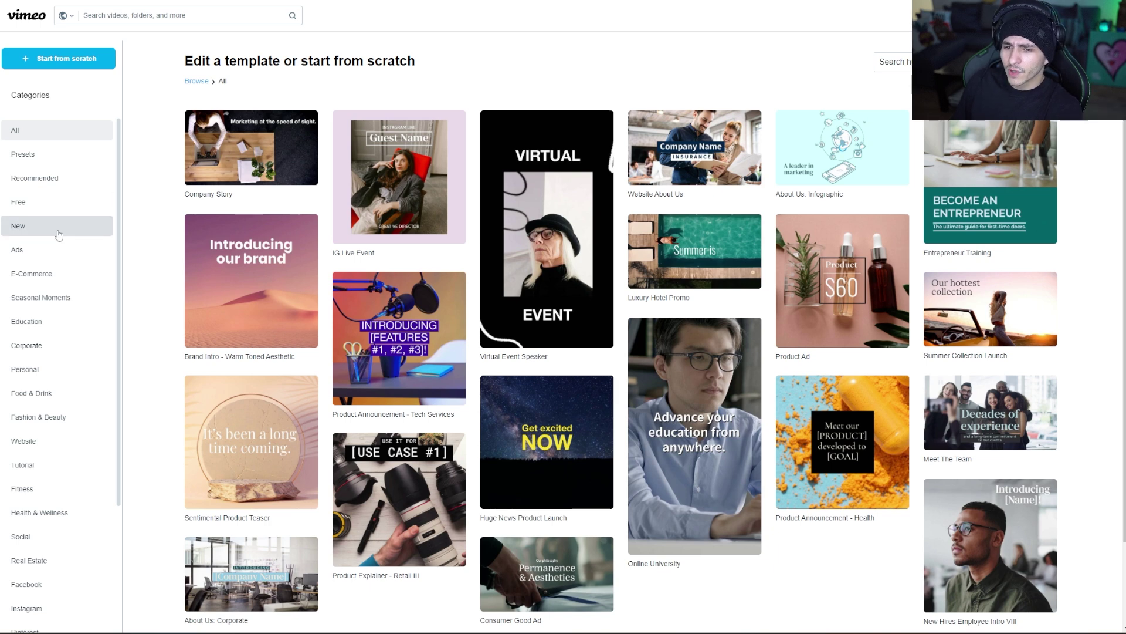
# - Scroll through the template gallery's Categories sidebar to locate Events
pyautogui.scroll(-4, 71, 264)
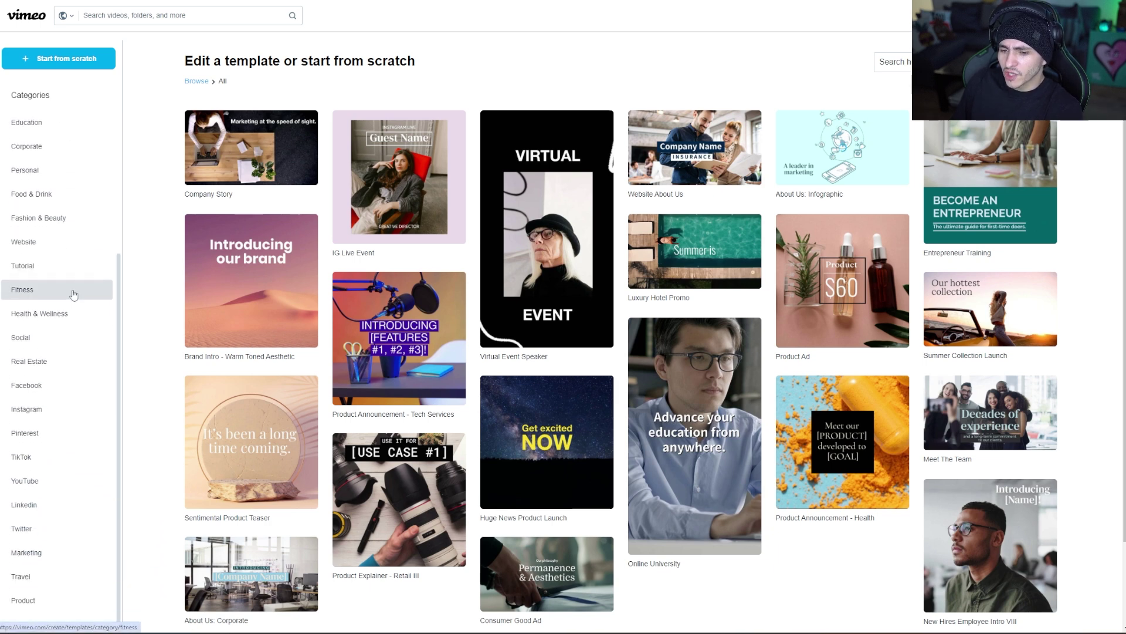
pyautogui.scroll(-5, 72, 283)
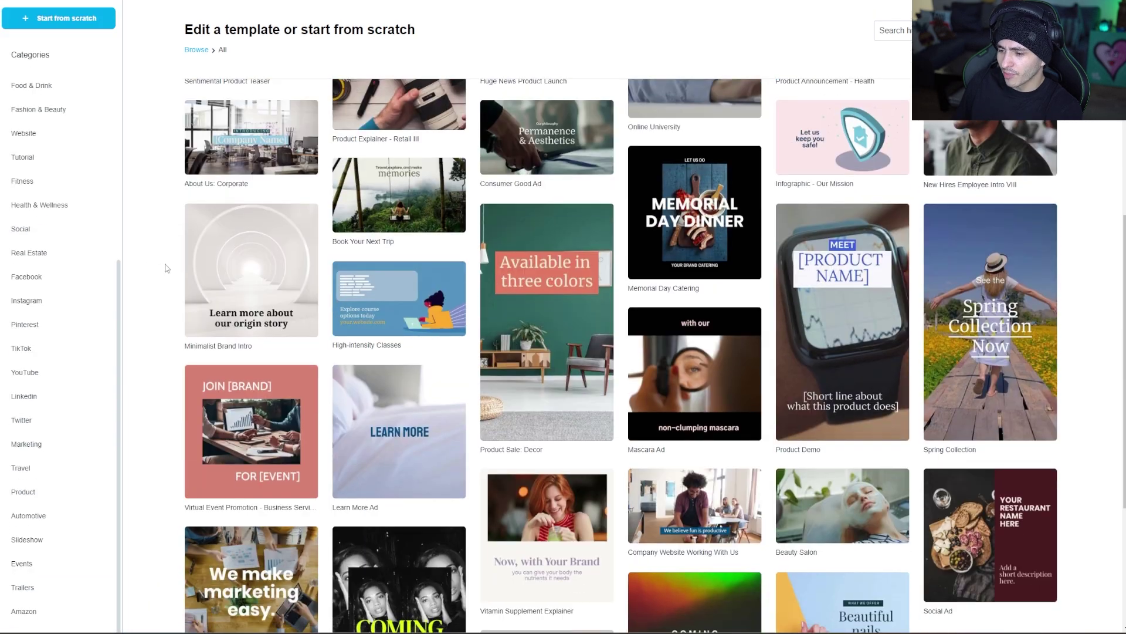
pyautogui.scroll(5, 60, 279)
pyautogui.scroll(5, 132, 258)
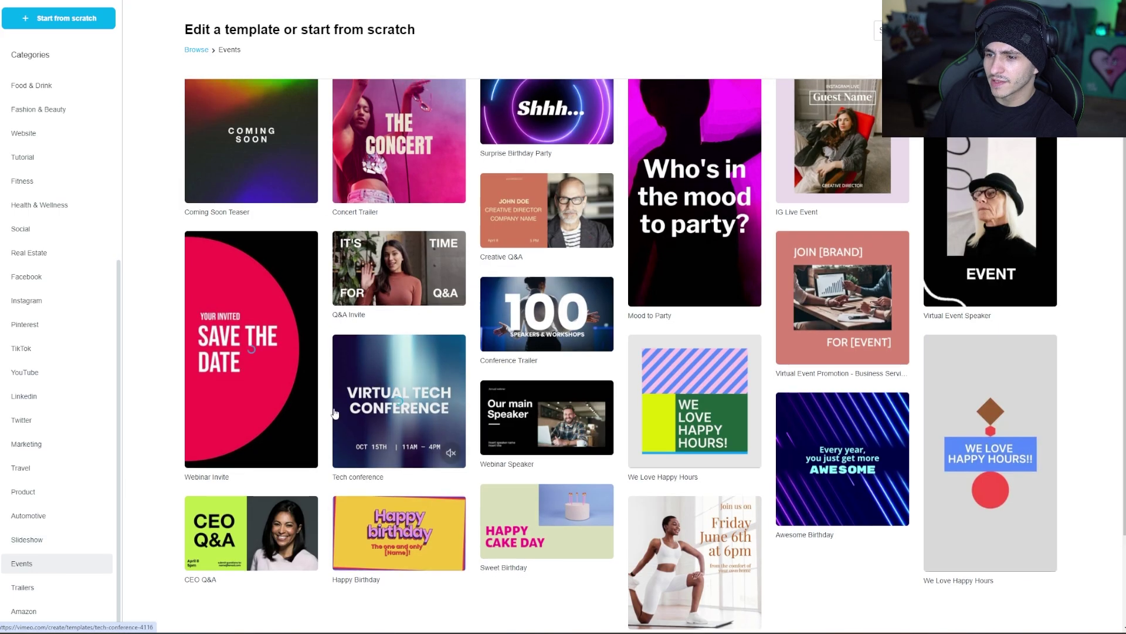
pyautogui.scroll(-4, 176, 158)
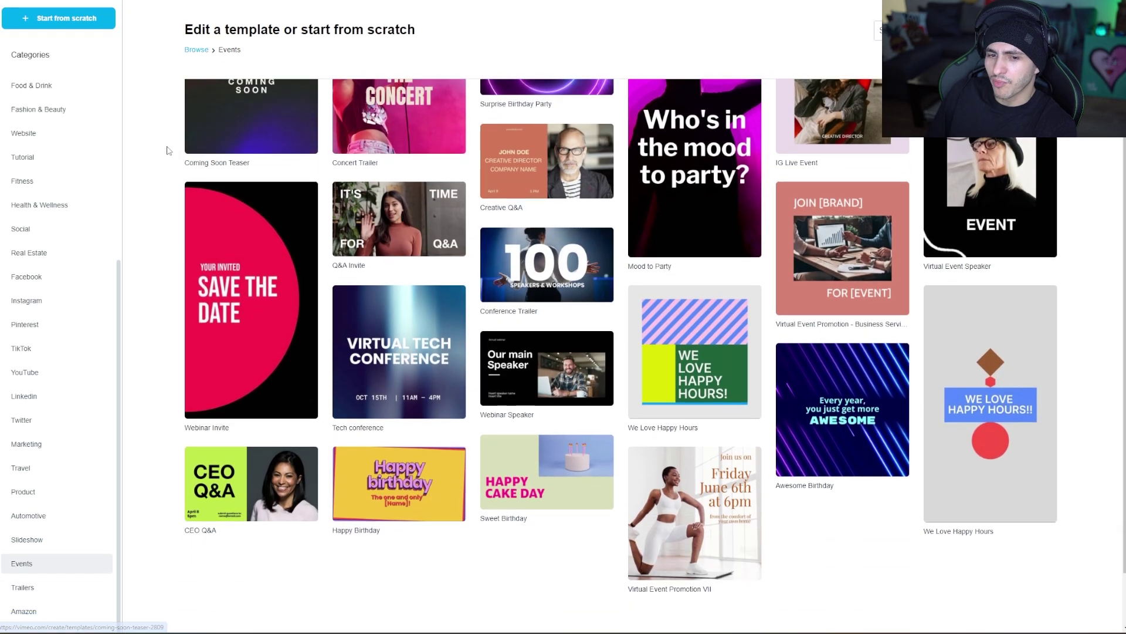
pyautogui.scroll(4, 167, 176)
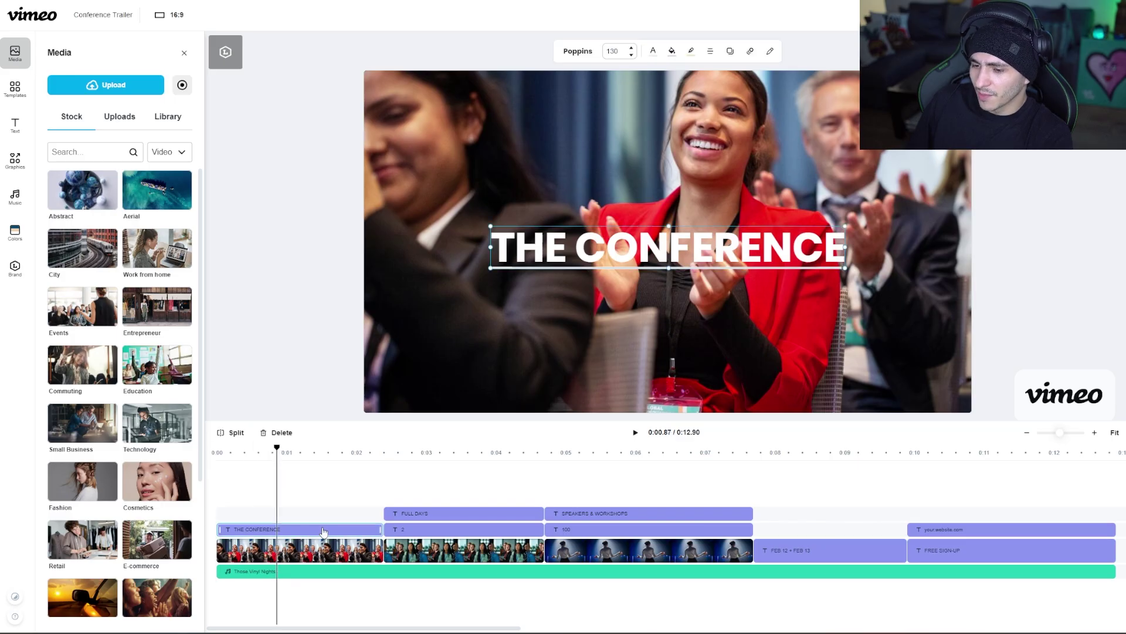
# - Put THE CONFERENCE title on its own track, extend it to 0:02.4, and play the promo
pyautogui.moveTo(323, 532); pyautogui.dragTo(340, 507)
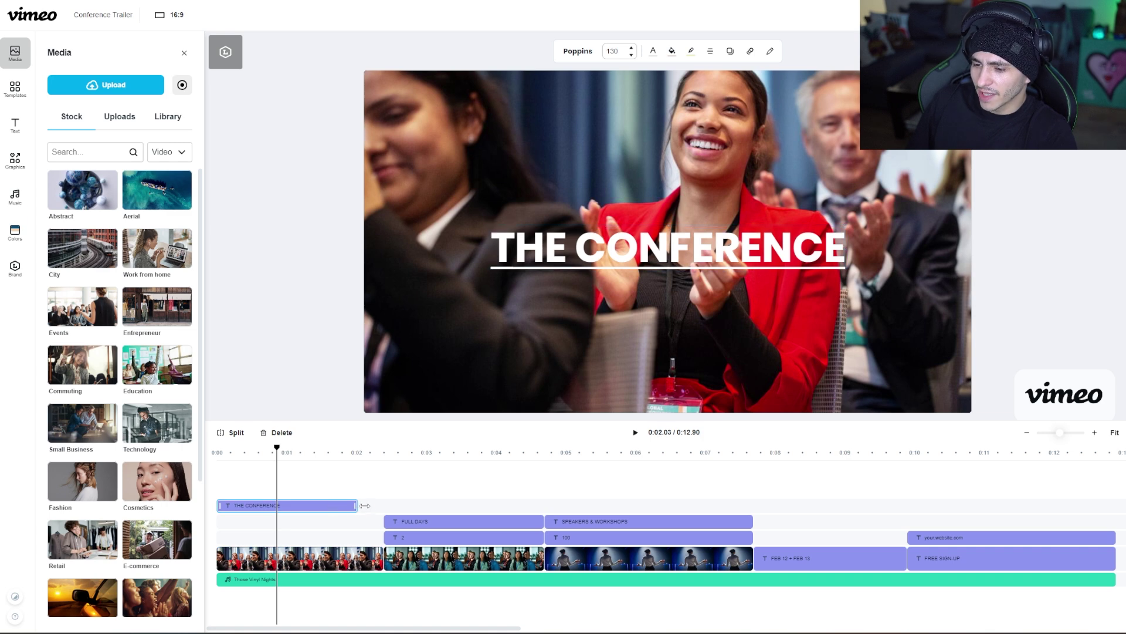
pyautogui.moveTo(365, 505); pyautogui.dragTo(391, 506)
pyautogui.click(337, 556)
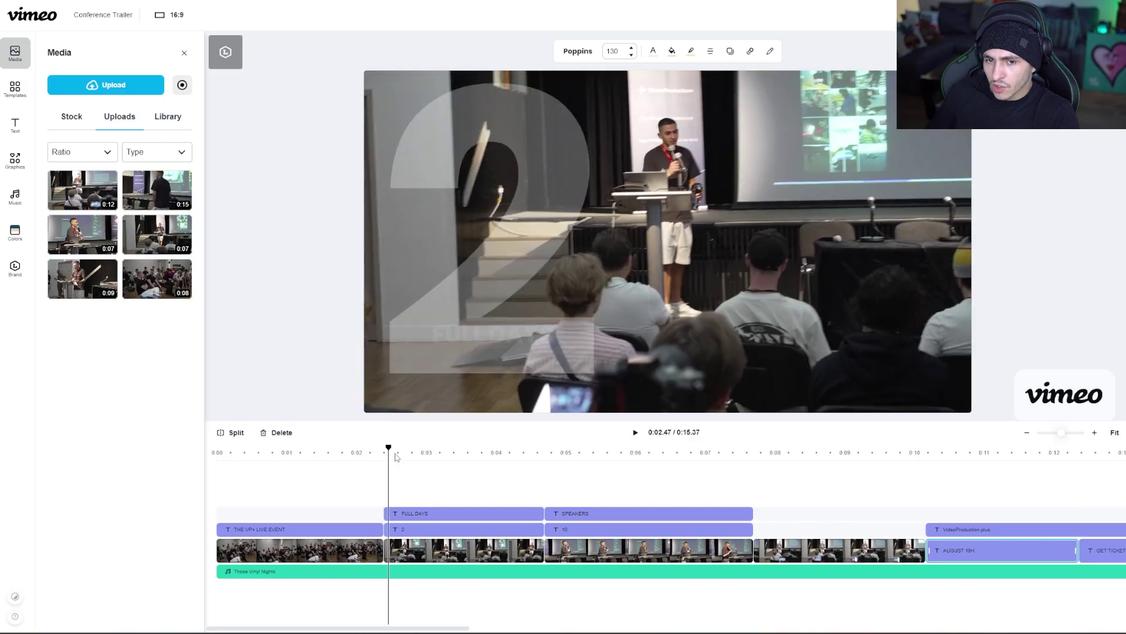
pyautogui.moveTo(390, 456); pyautogui.dragTo(618, 456)
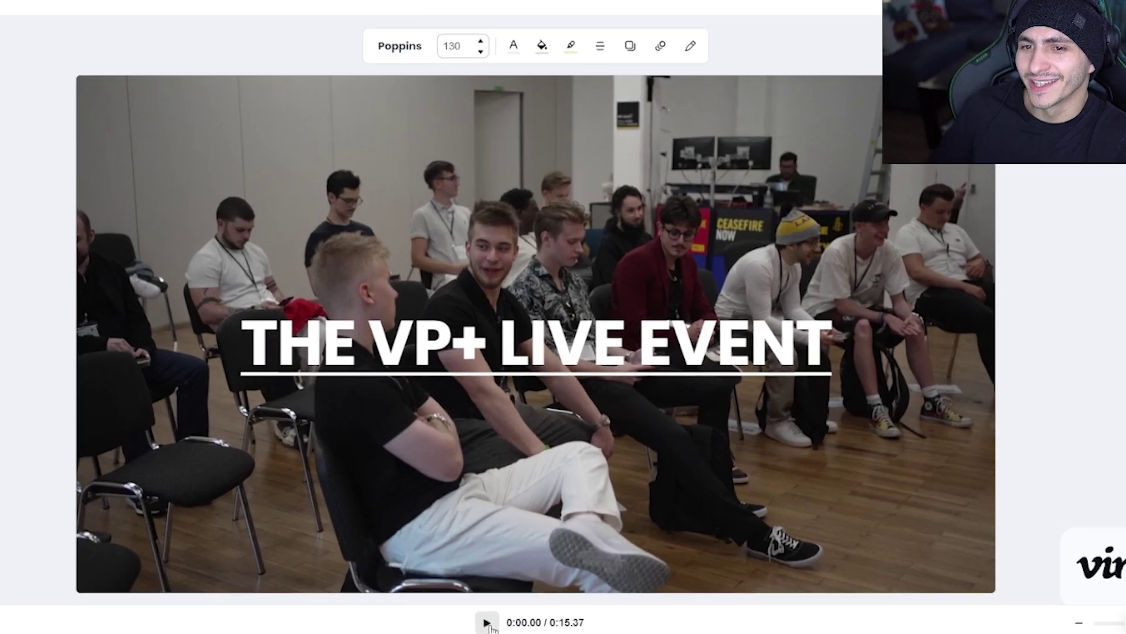
pyautogui.click(556, 535)
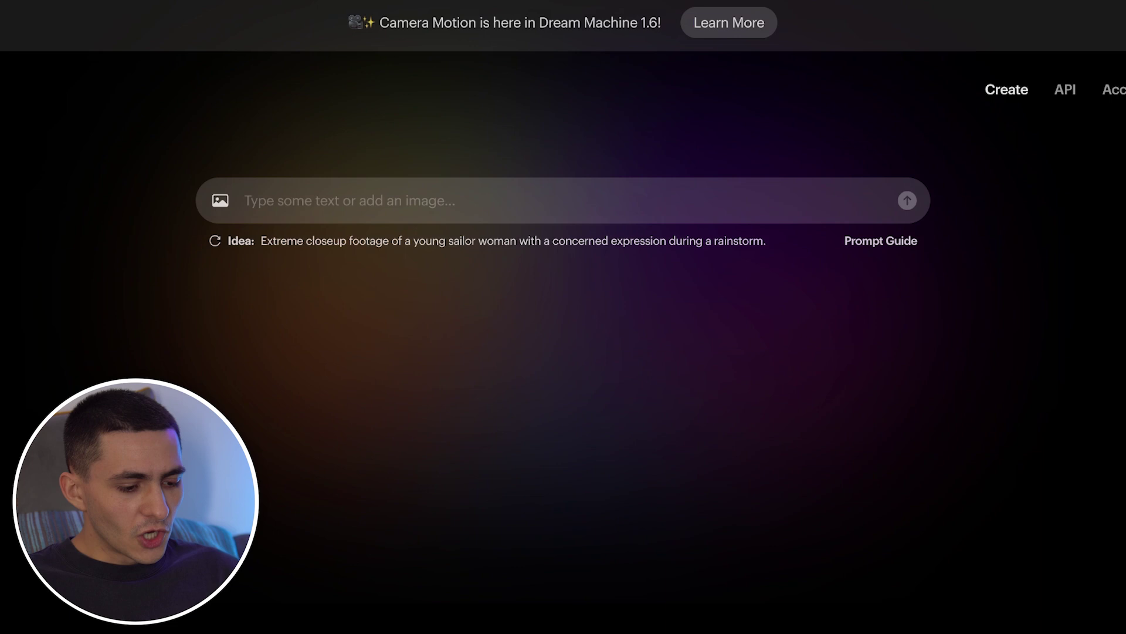
# - Submit the 'guy celebrating with a bandana on' prompt and find the clip in Your Creations
pyautogui.write('Video editor')
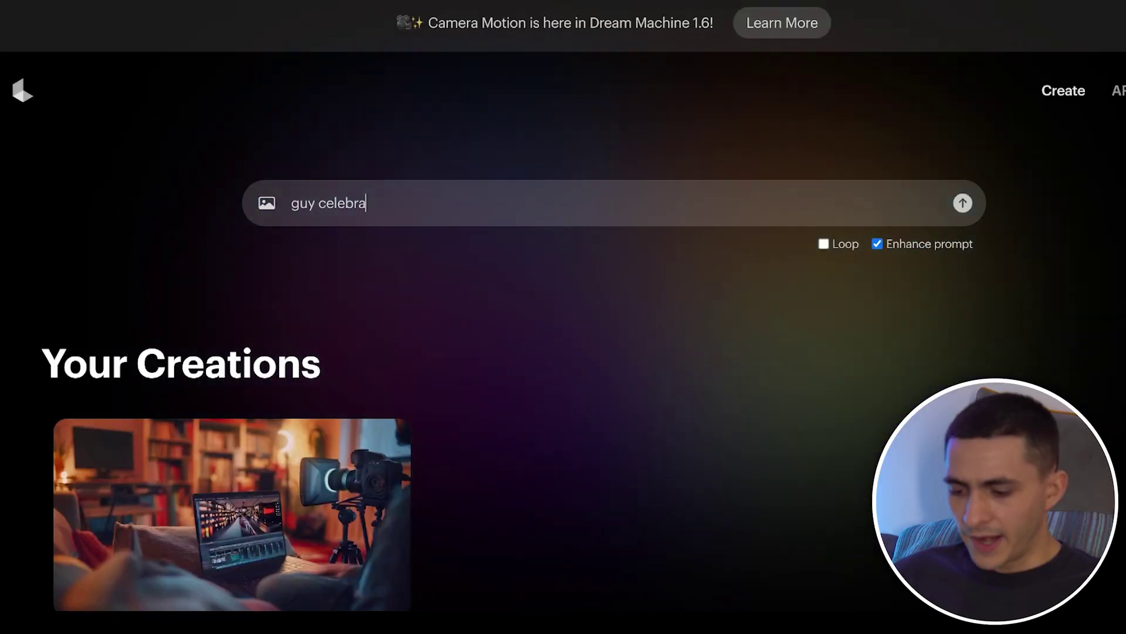
pyautogui.write('ting wi')
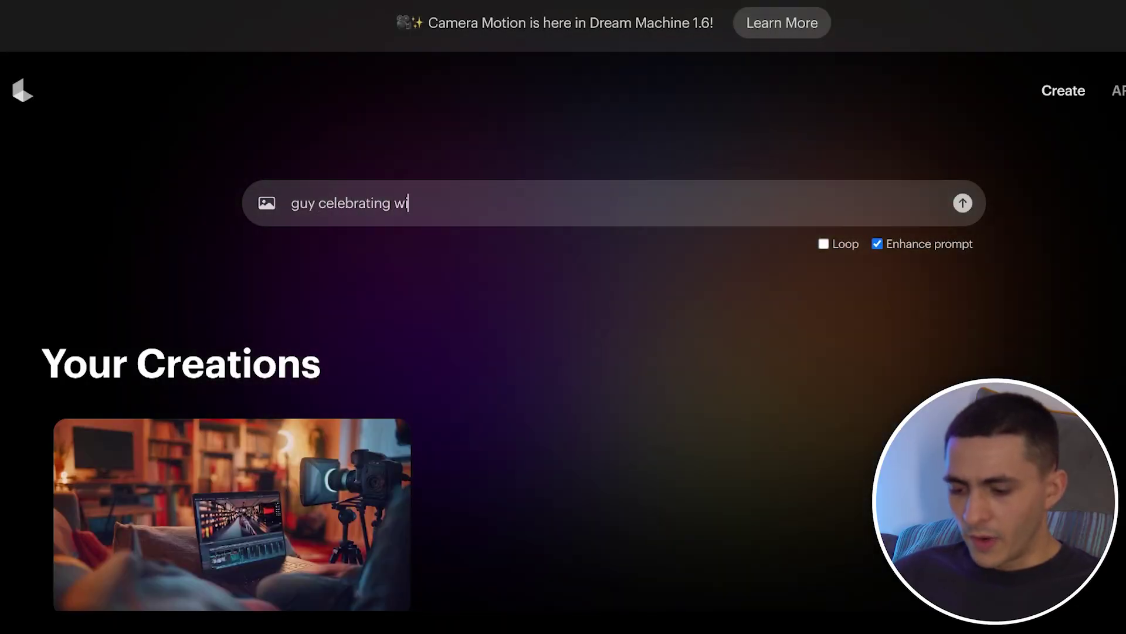
pyautogui.write('th a banda')
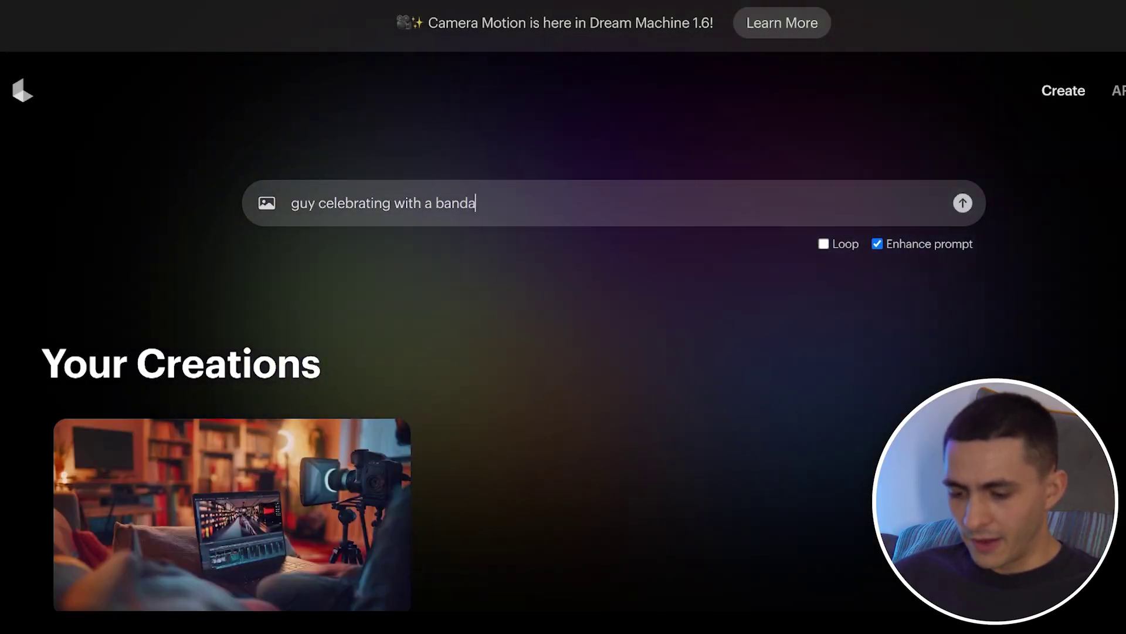
pyautogui.write('na on')
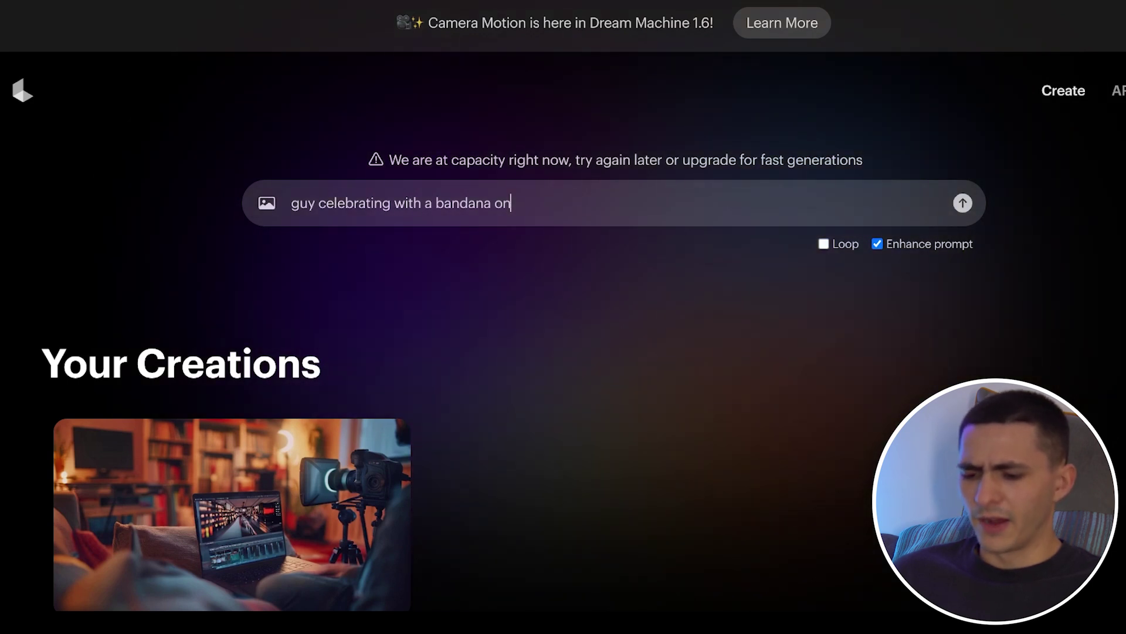
pyautogui.press('Return')
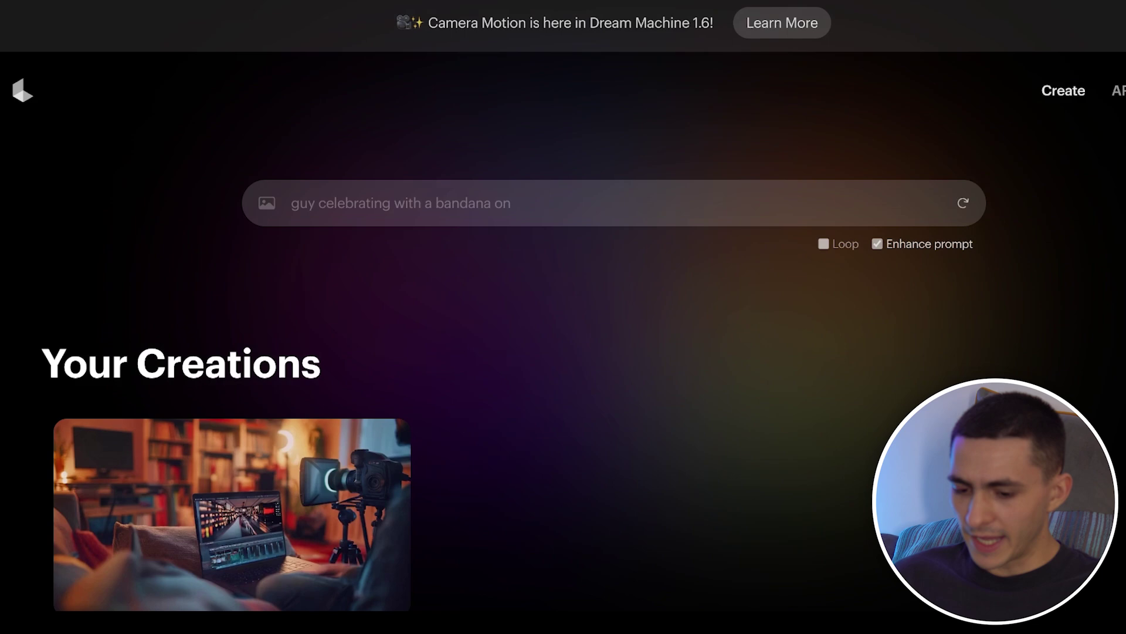
pyautogui.scroll(-1, 514, 376)
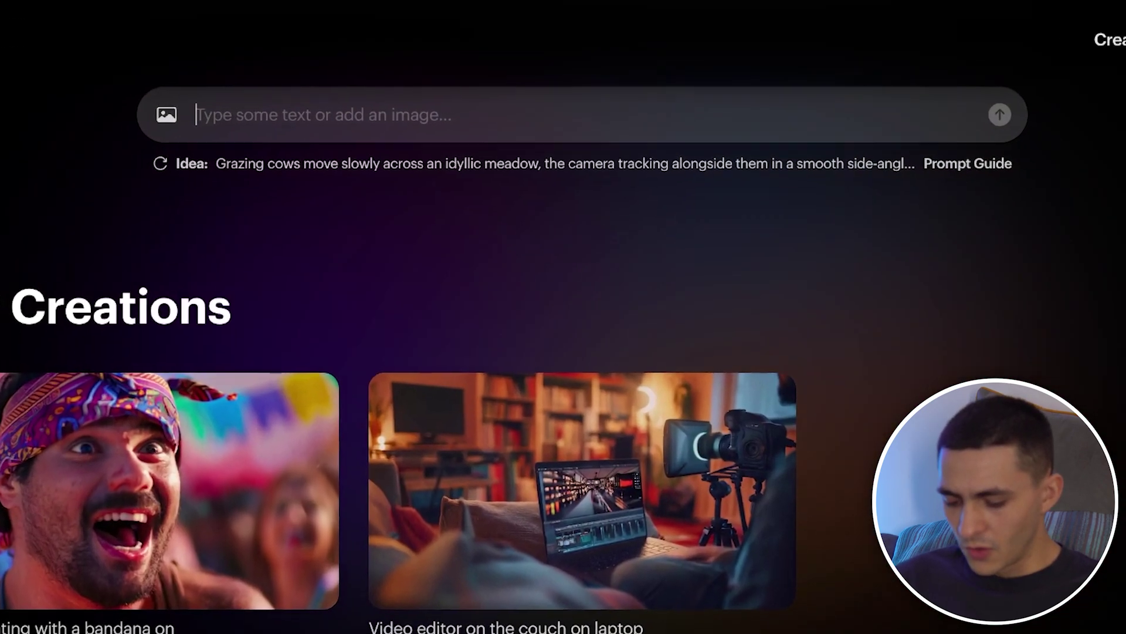
# - Generate a 'Video editor at desk' clip and start extending it by 5 seconds
pyautogui.write('Video editor a')
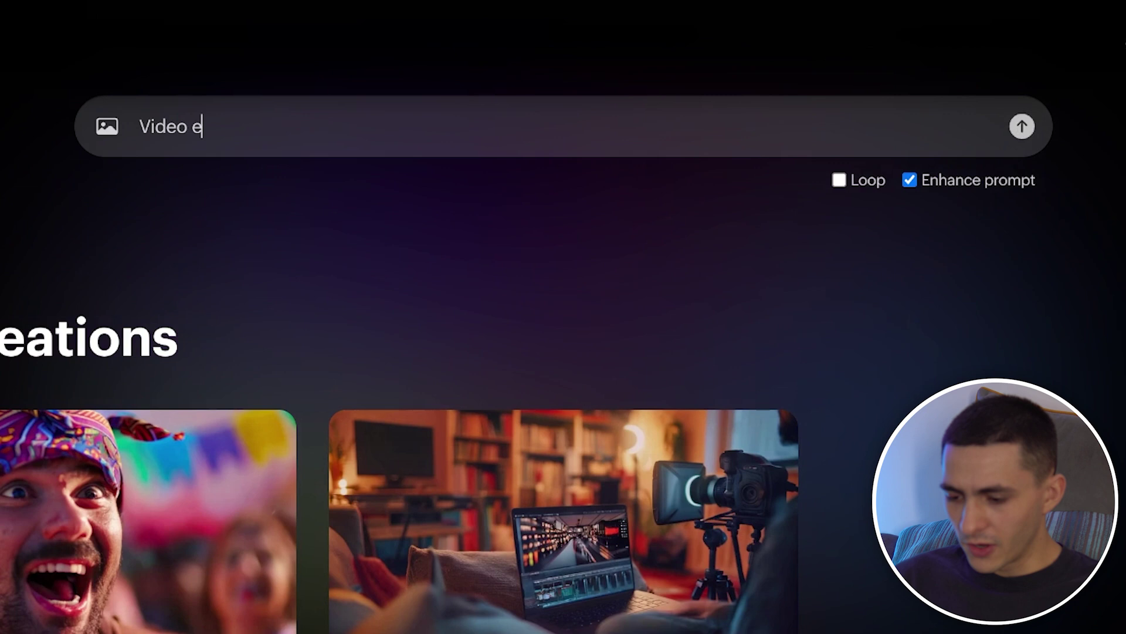
pyautogui.write('t desk')
pyautogui.press('Return')
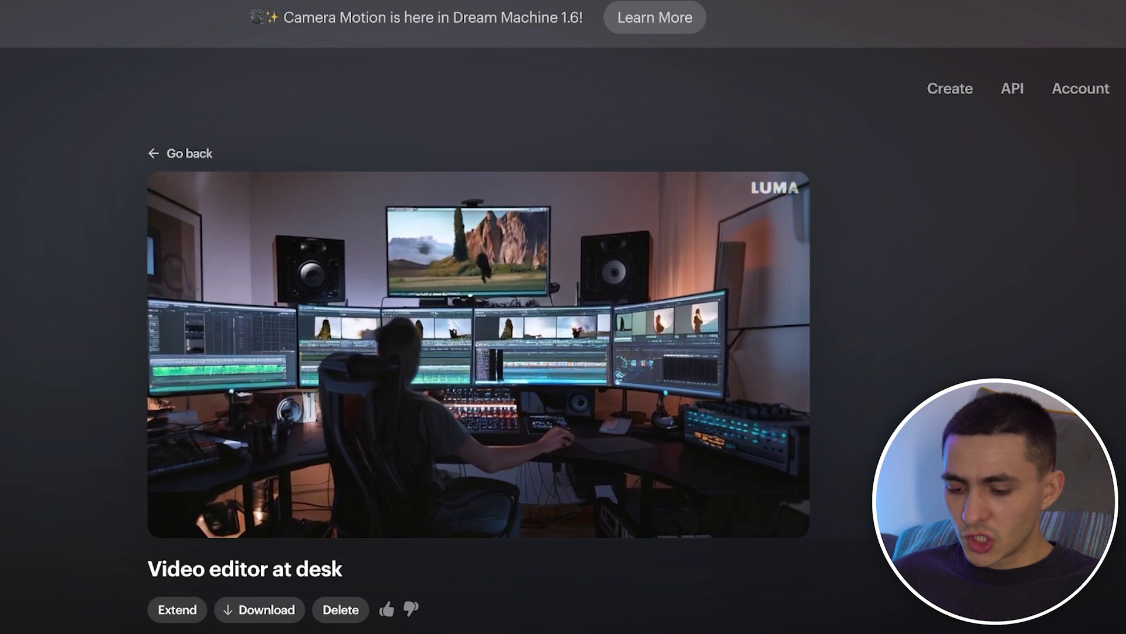
pyautogui.click(178, 610)
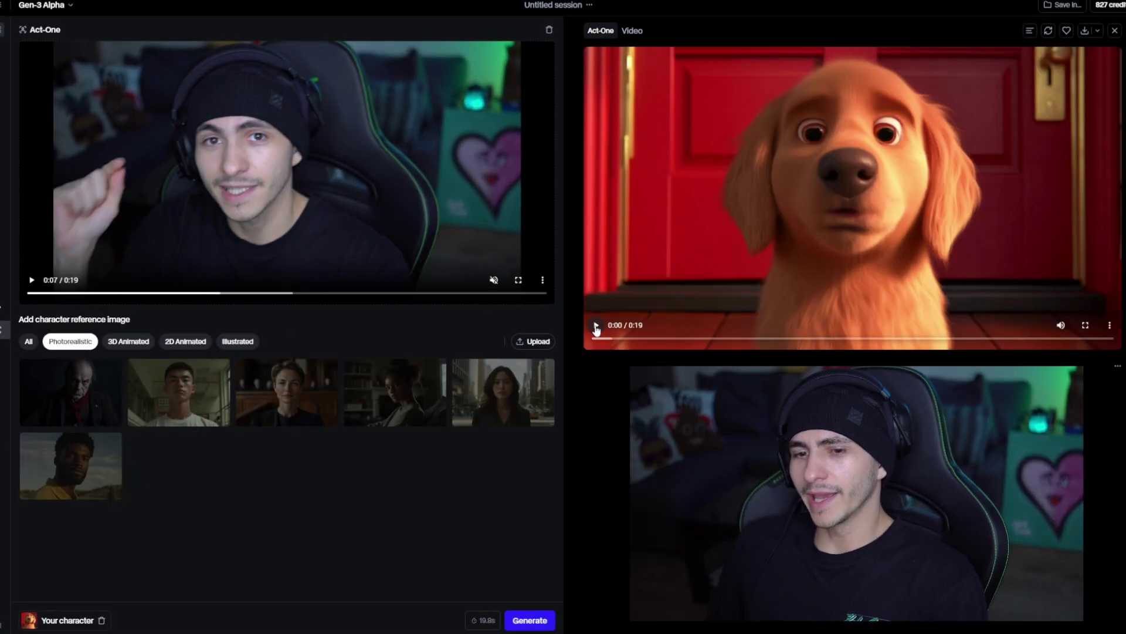
# - Play the 0:19 golden dog Act-One clip and pause it
pyautogui.click(596, 326)
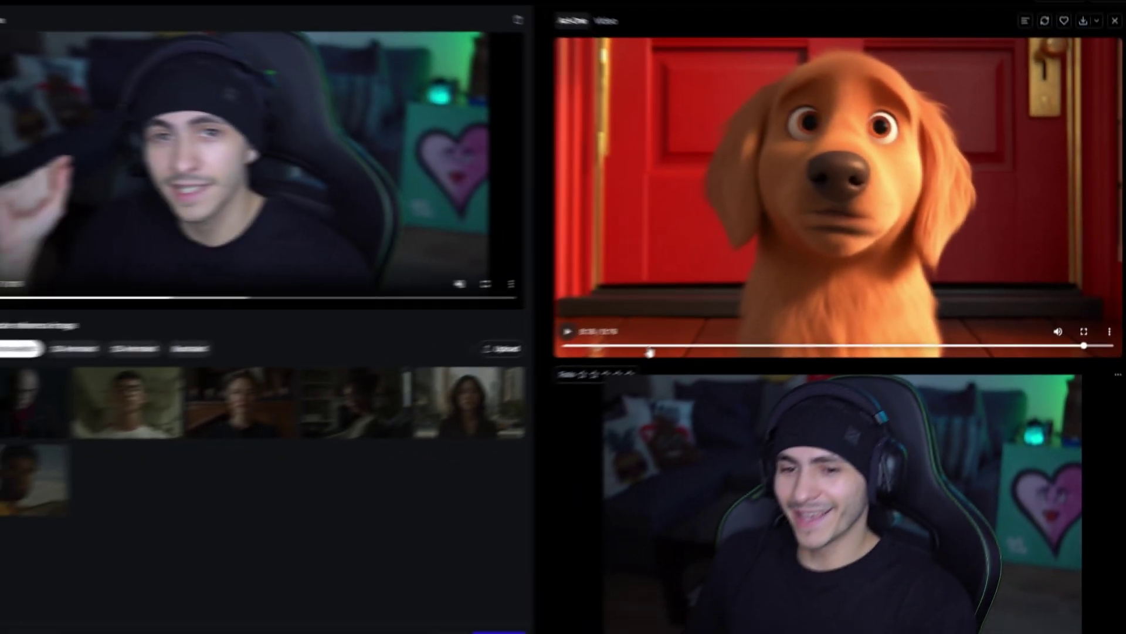
pyautogui.click(507, 385)
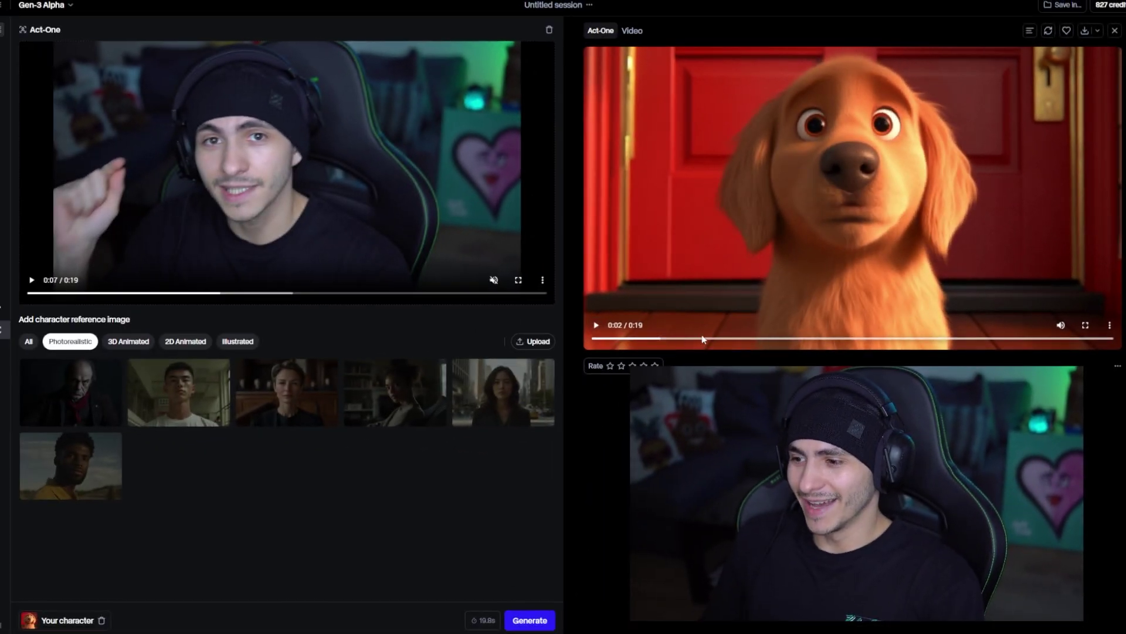
# - Generate an Act-One clip with the photorealistic young man reference and play it
pyautogui.moveTo(703, 339); pyautogui.dragTo(840, 339)
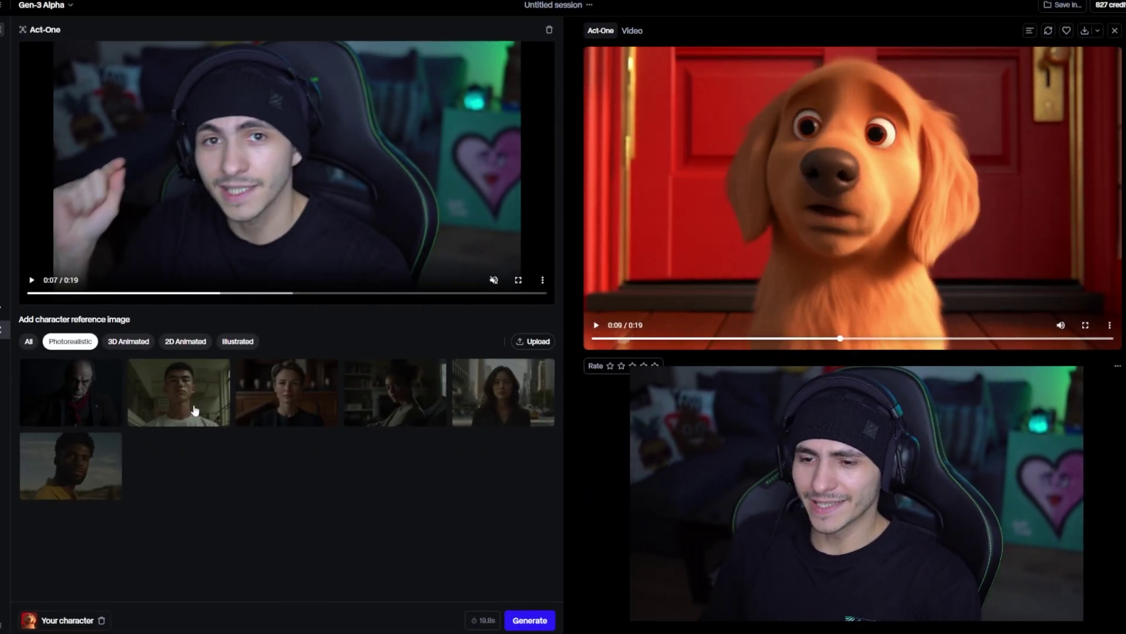
pyautogui.click(176, 387)
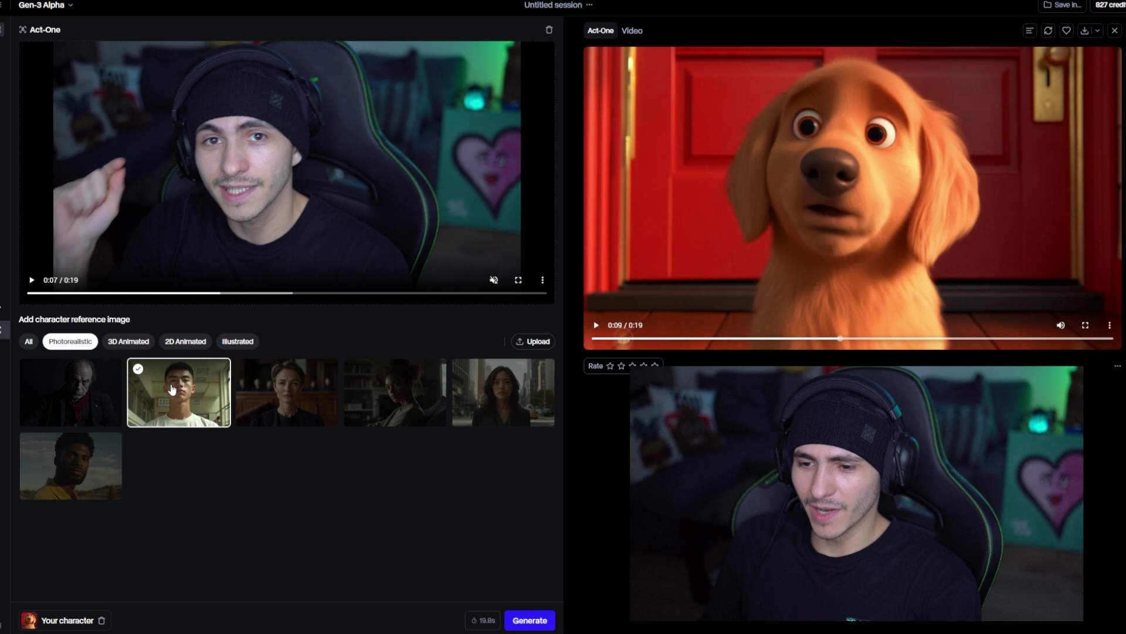
pyautogui.click(530, 619)
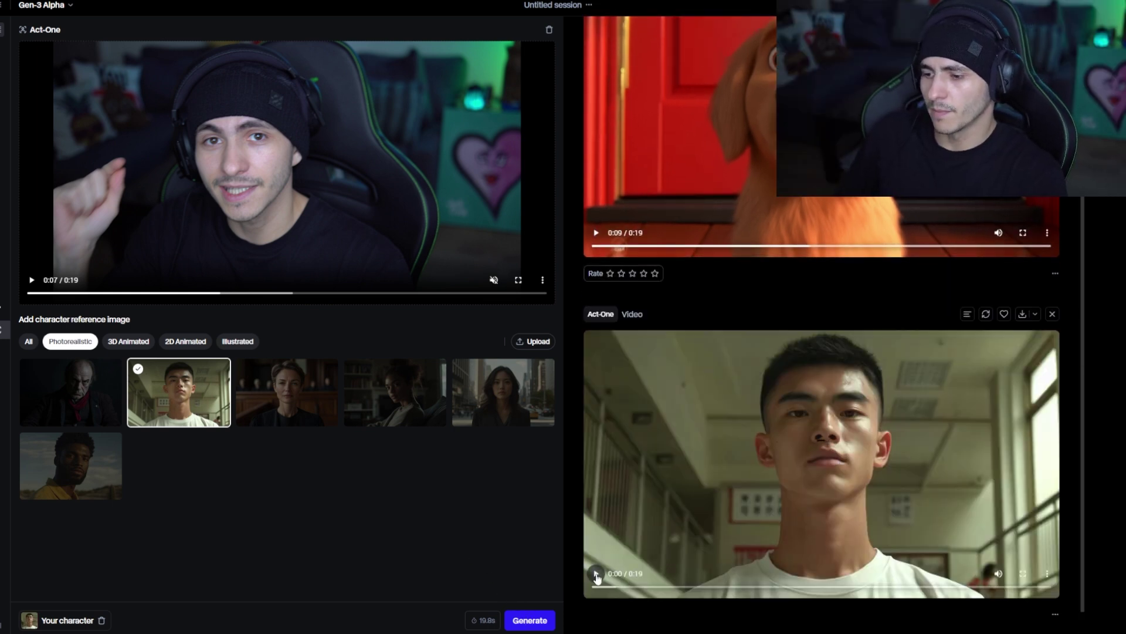
pyautogui.click(597, 575)
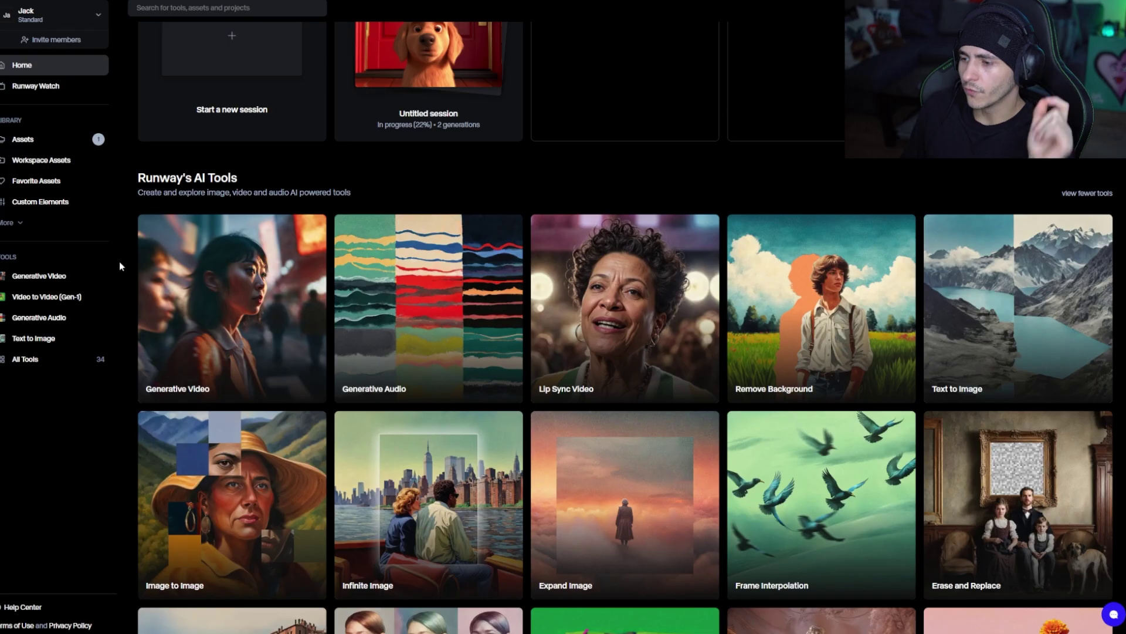
# - Inpaint away the stand microphone in the conference clip and preview the result
pyautogui.scroll(-7, 119, 263)
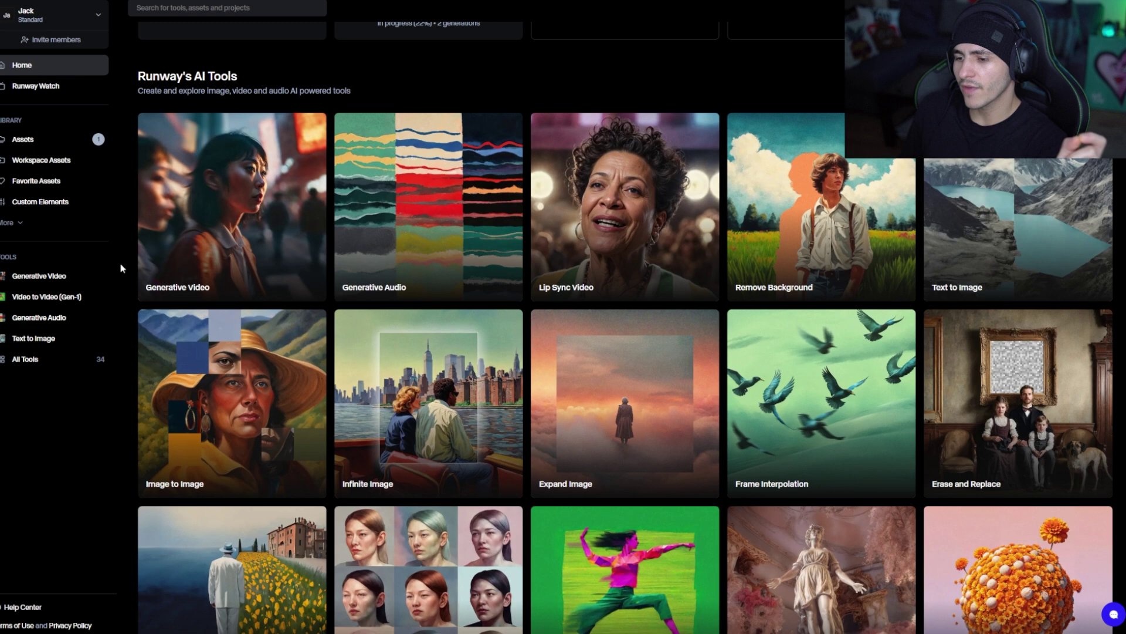
pyautogui.scroll(-1, 121, 269)
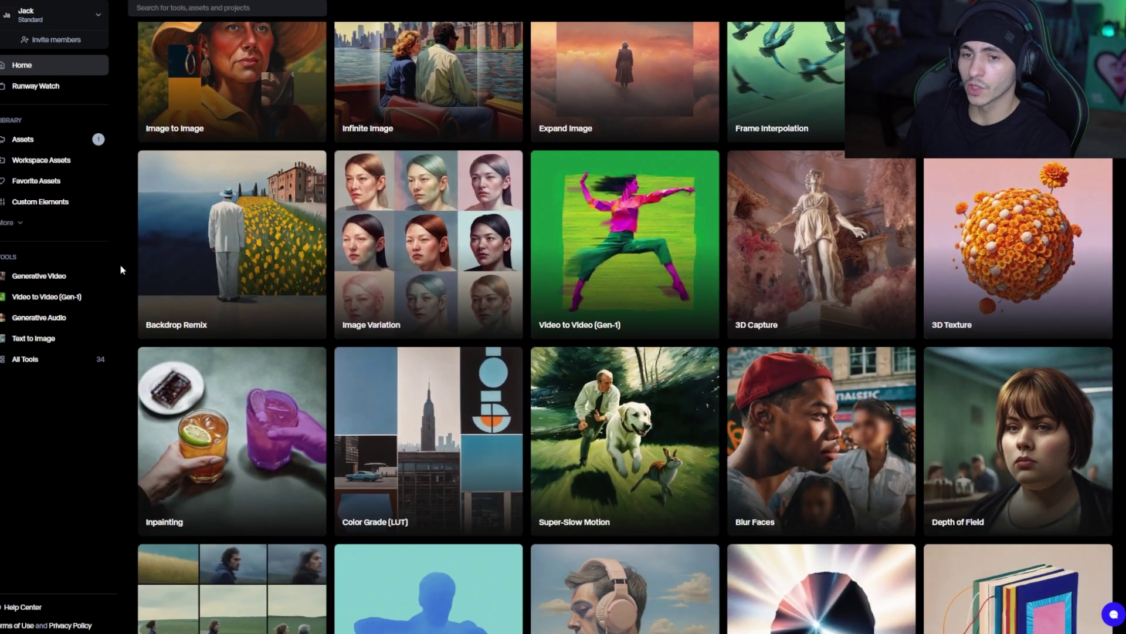
pyautogui.scroll(-1, 120, 269)
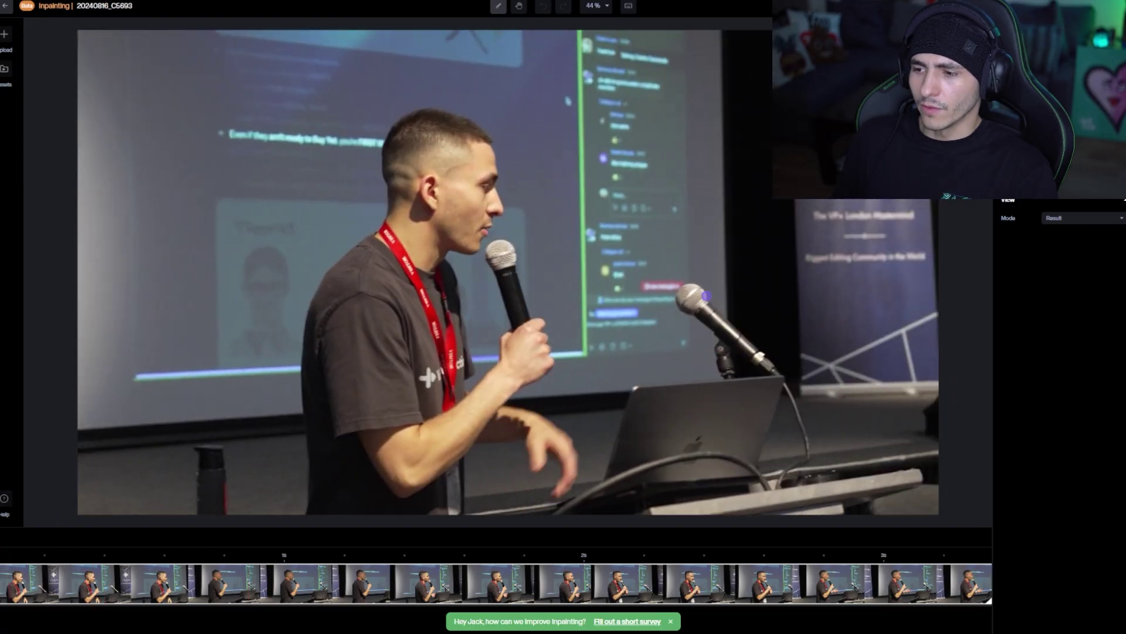
pyautogui.moveTo(705, 295); pyautogui.dragTo(760, 359)
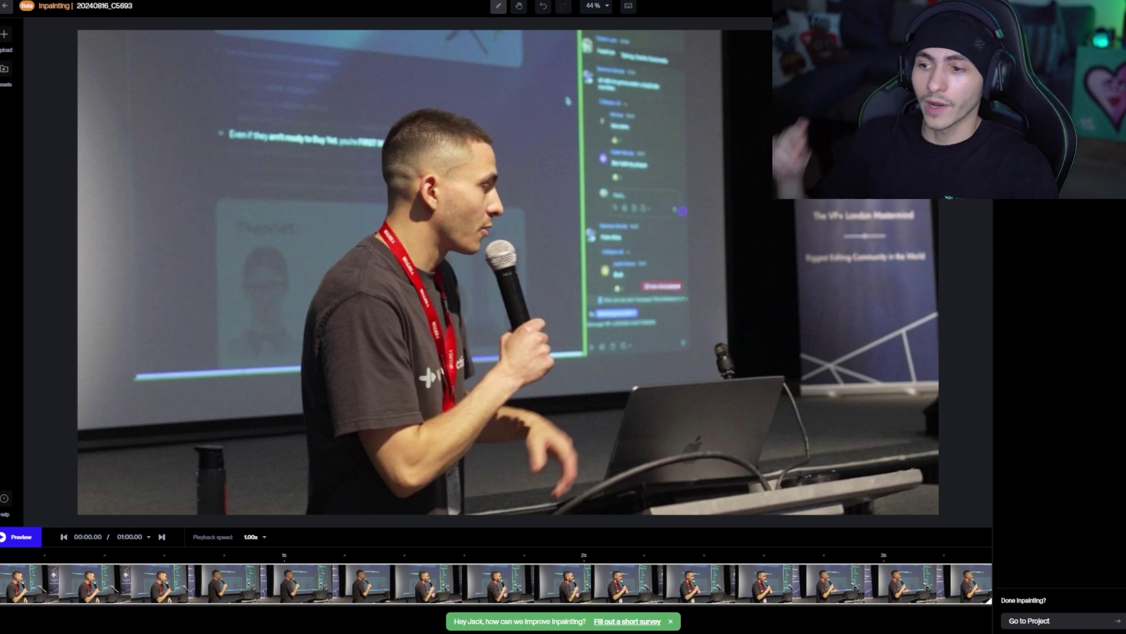
pyautogui.press('space')
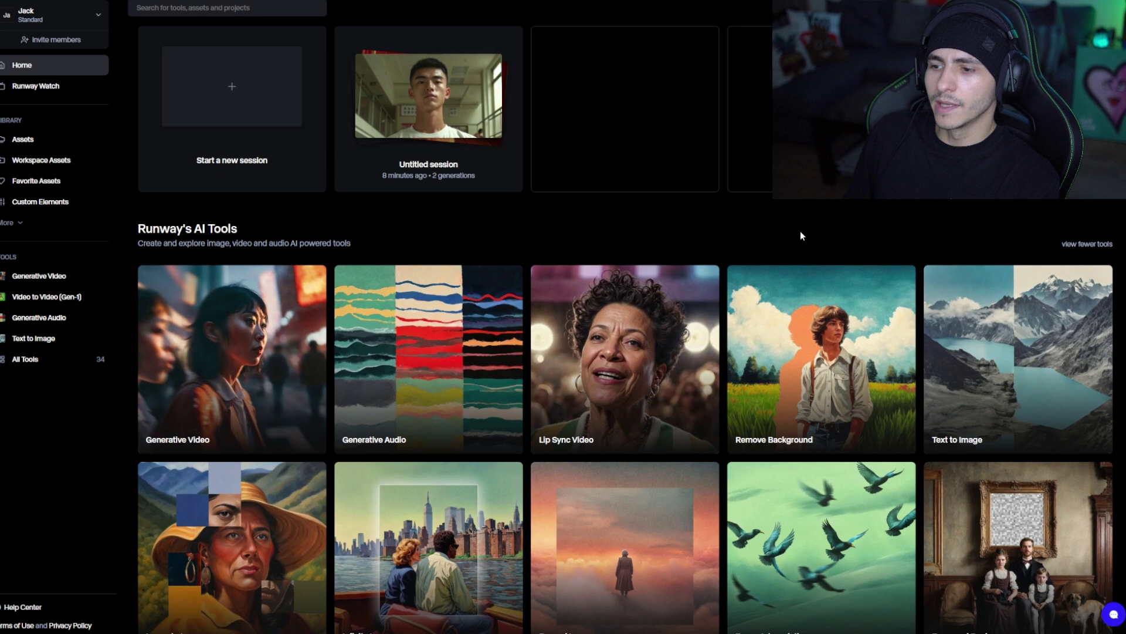
# - Mask the speaker in the 20240816_C5693 clip and apply the green screen background
pyautogui.click(825, 368)
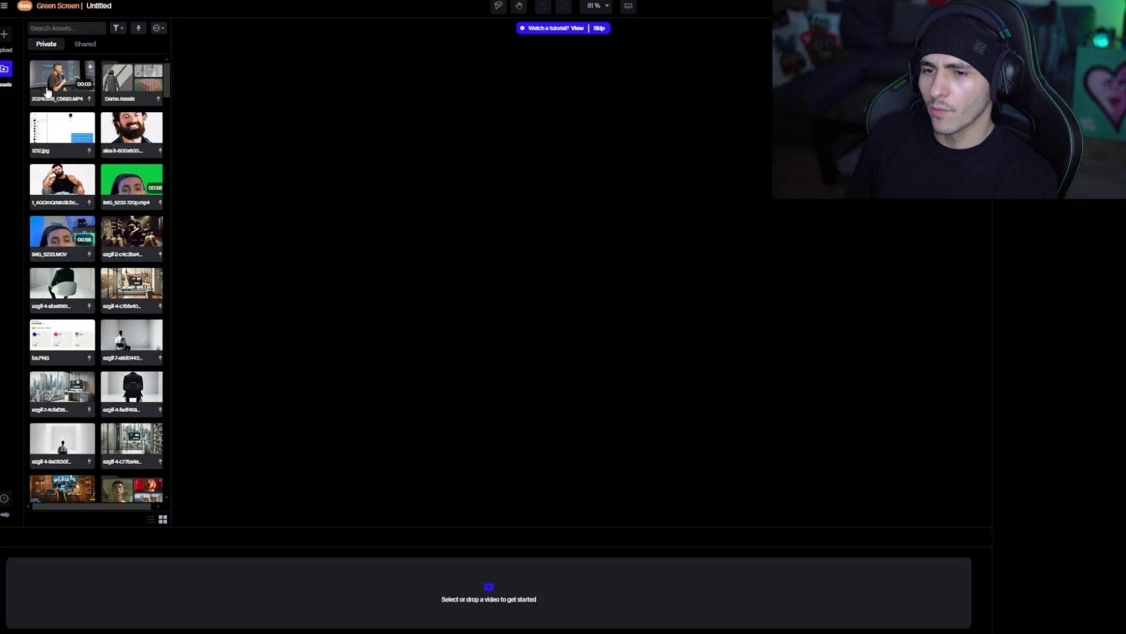
pyautogui.click(47, 88)
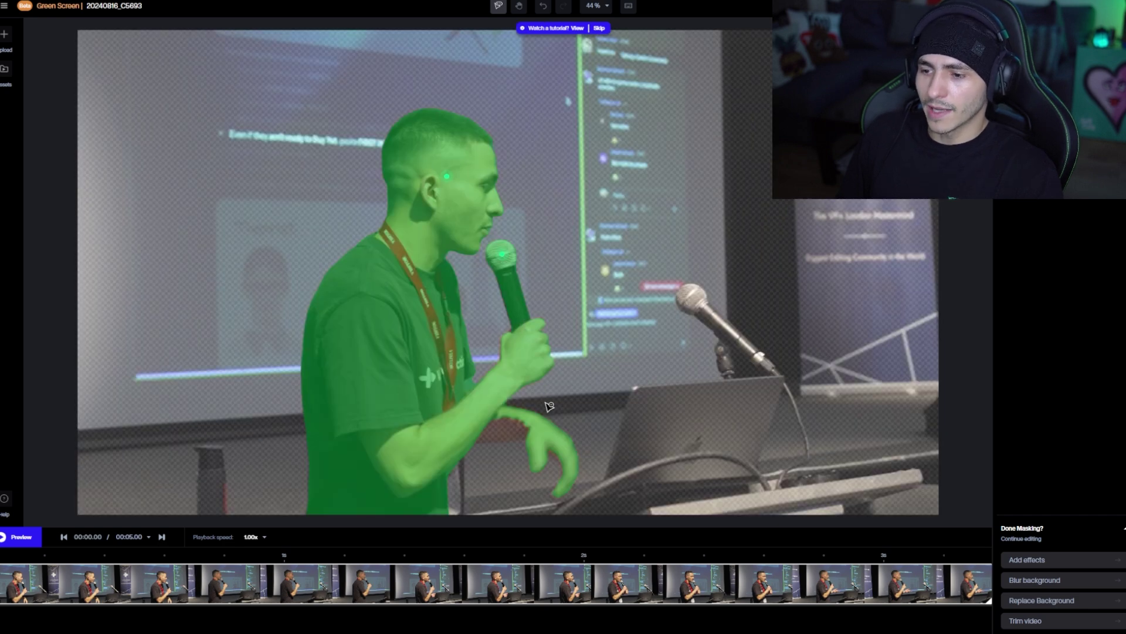
pyautogui.press('space')
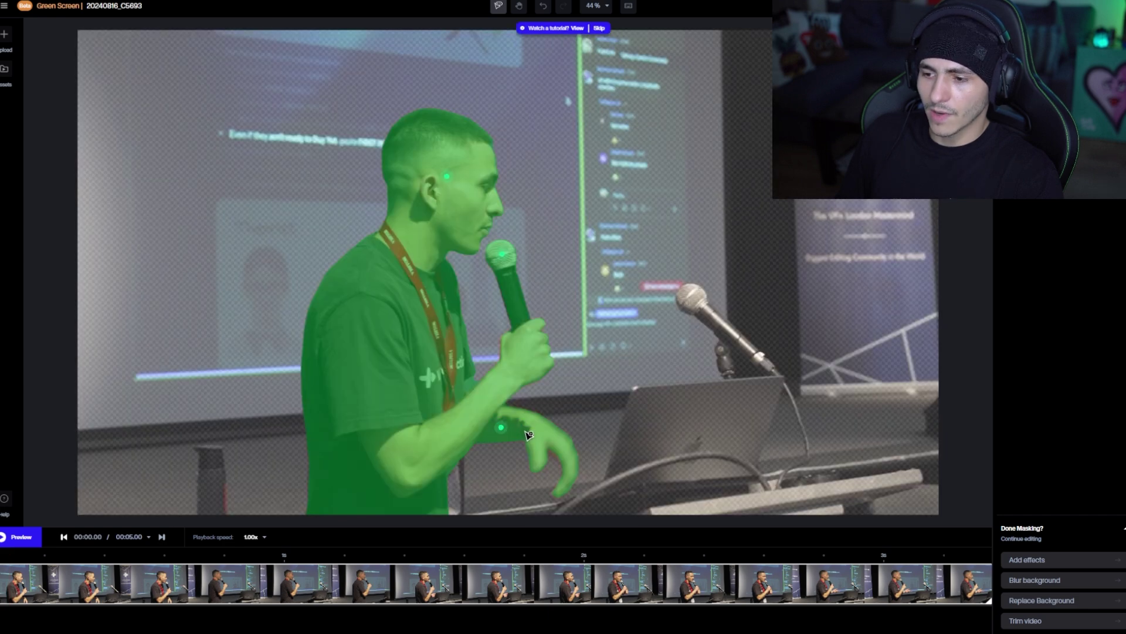
pyautogui.click(3, 540)
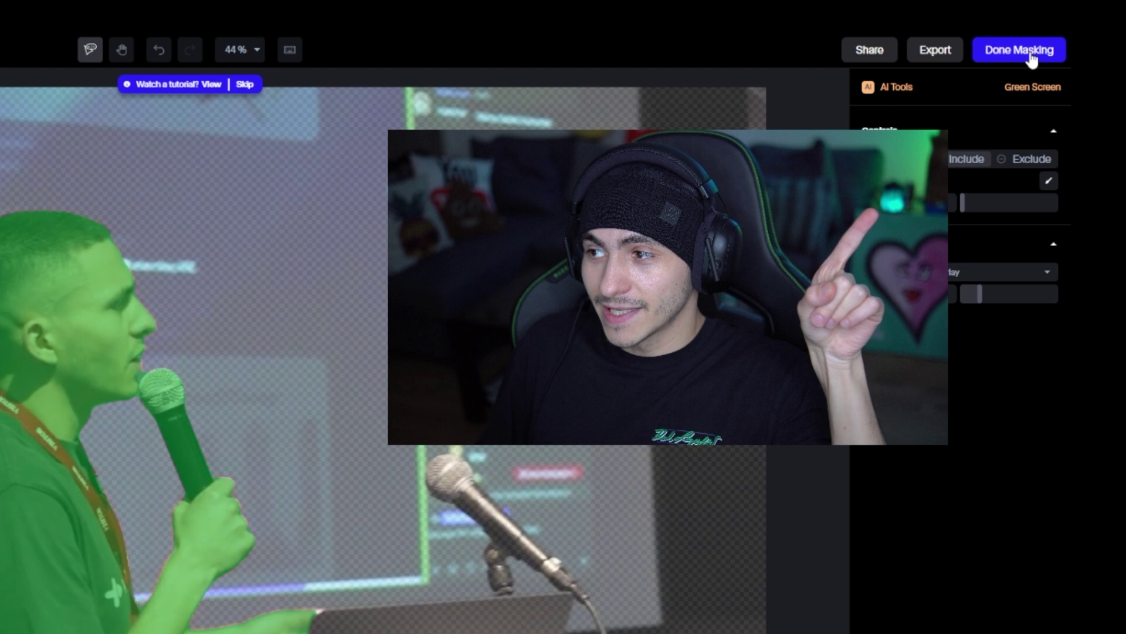
pyautogui.click(1032, 52)
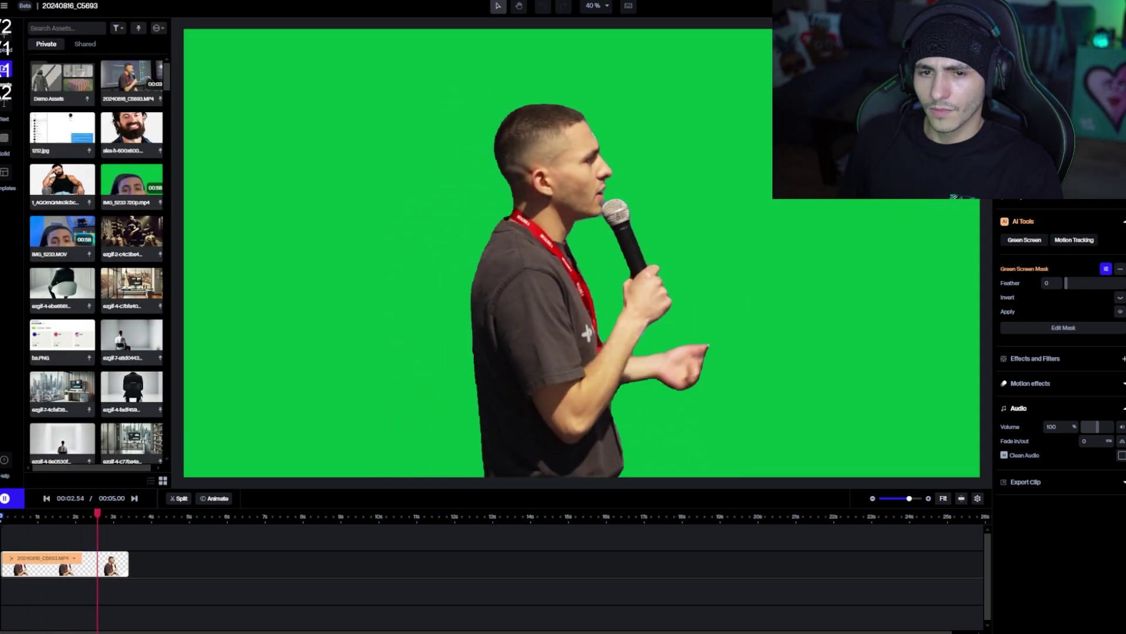
# - Scrub the green-screened speaker clip between about 3.16 and 1.76 seconds
pyautogui.click(120, 512)
pyautogui.moveTo(119, 512); pyautogui.dragTo(121, 512)
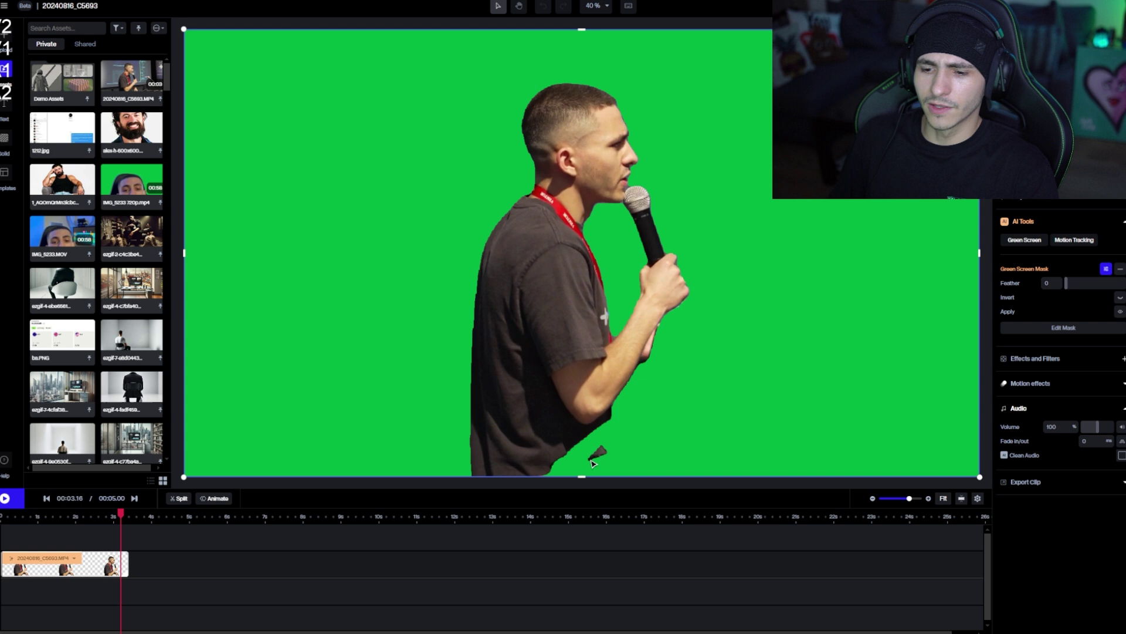
pyautogui.moveTo(121, 513); pyautogui.dragTo(91, 514)
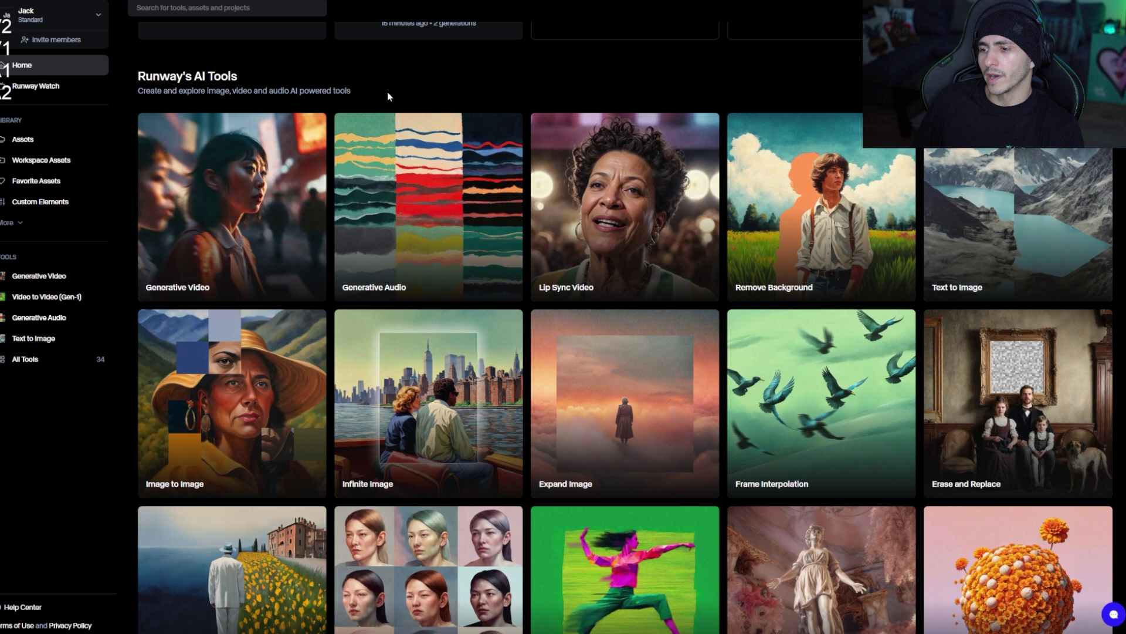
# - Apply the Claymation preset to the Gen-3 Alpha prompt for the cropped clip
pyautogui.scroll(1, 387, 97)
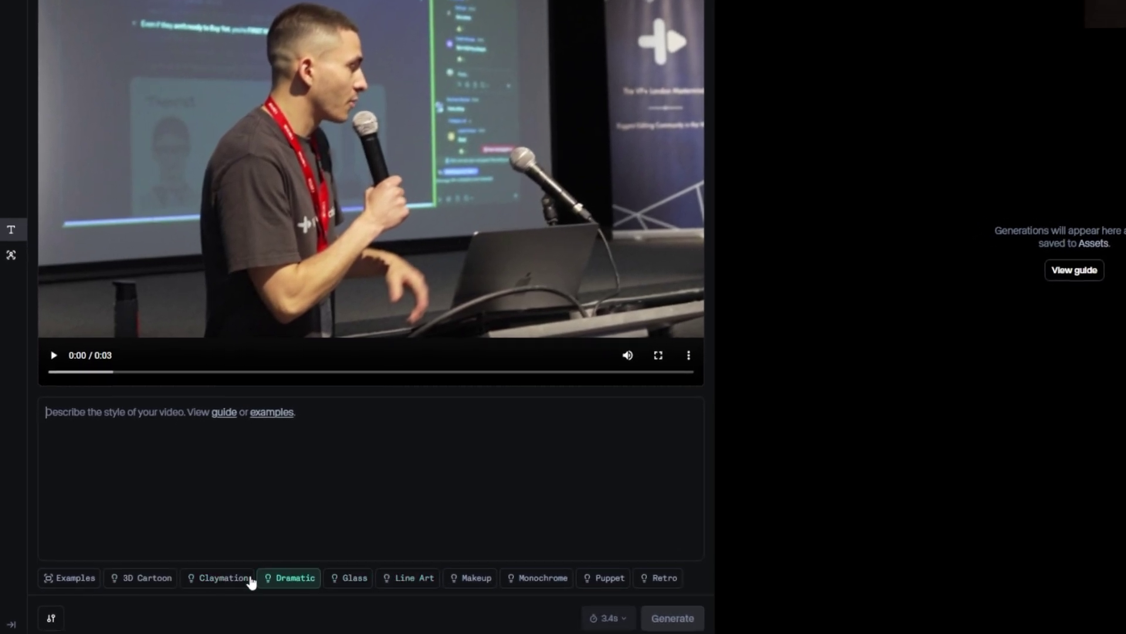
pyautogui.click(250, 577)
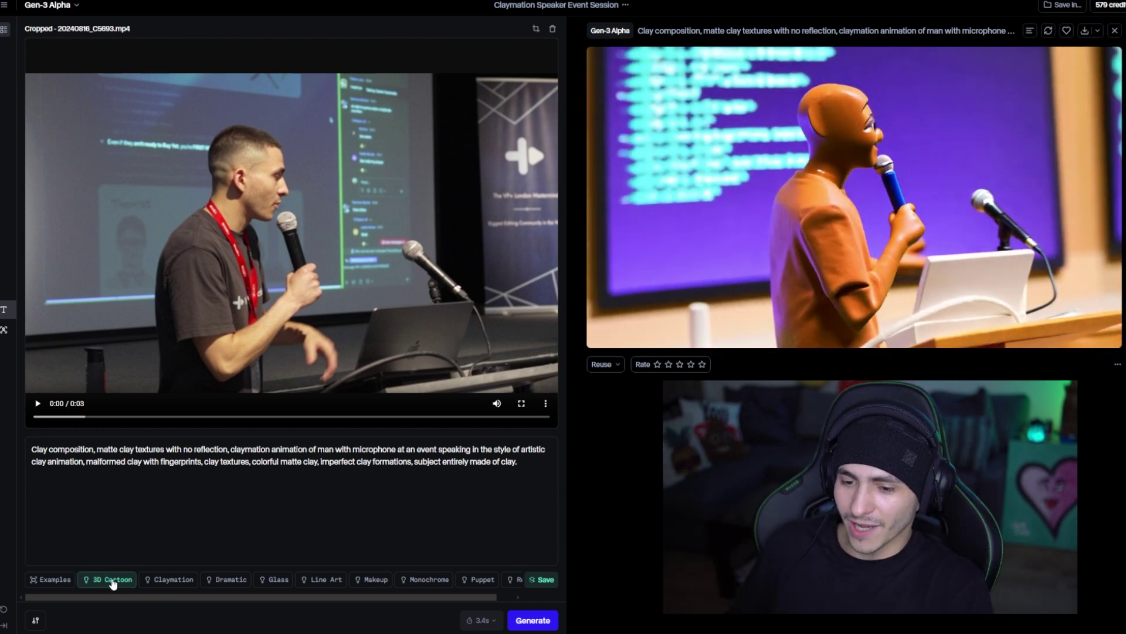
# - Append the 3D Cartoon preset to the clay prompt and play the new render
pyautogui.click(113, 581)
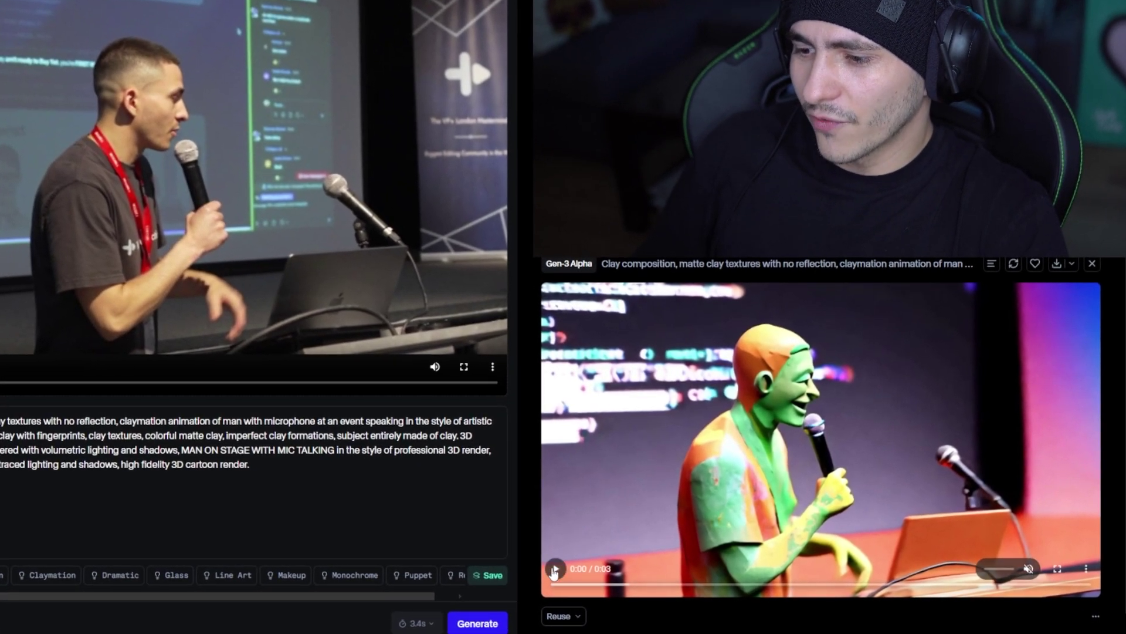
pyautogui.click(553, 569)
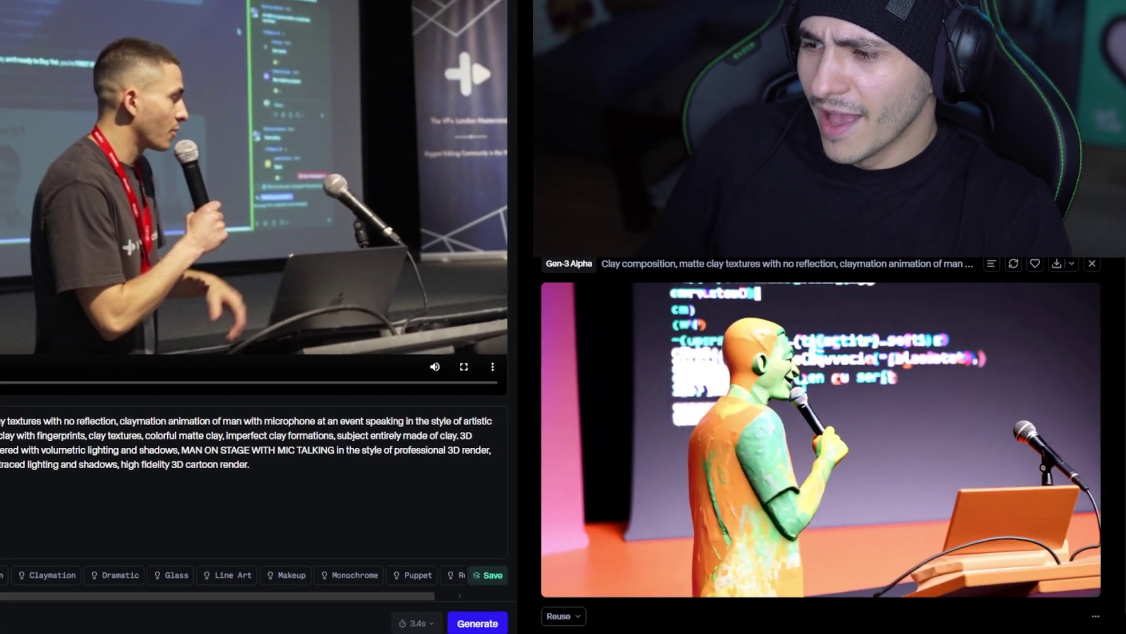